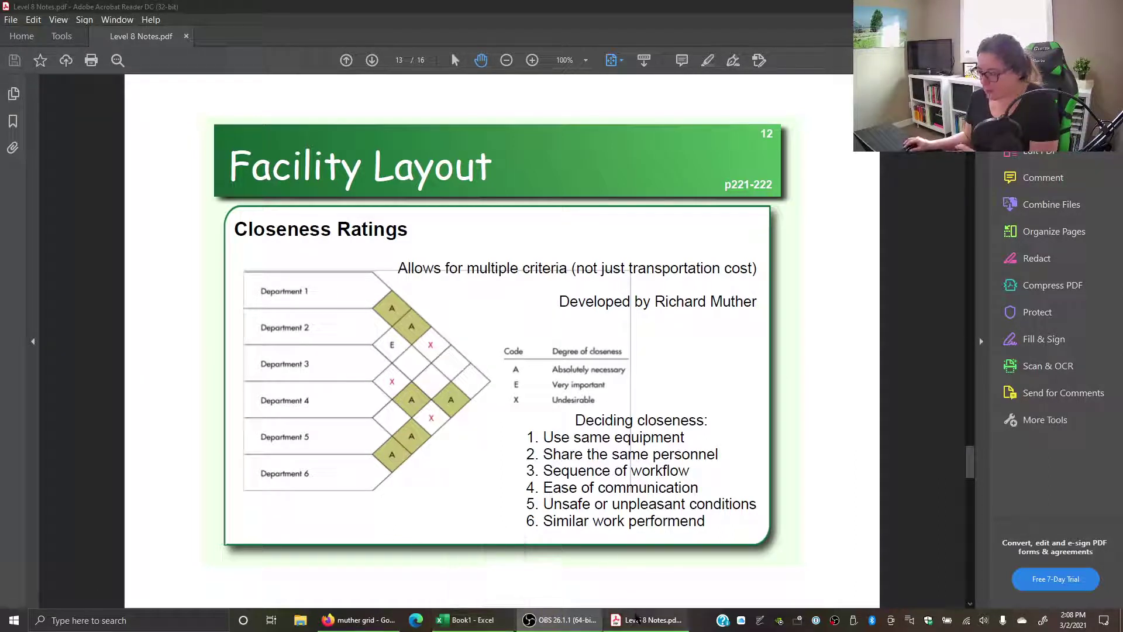
- Bring up the Google 'muther grid' results and scroll up and down through them
{"action": "left_click", "coordinate": [358, 620]}
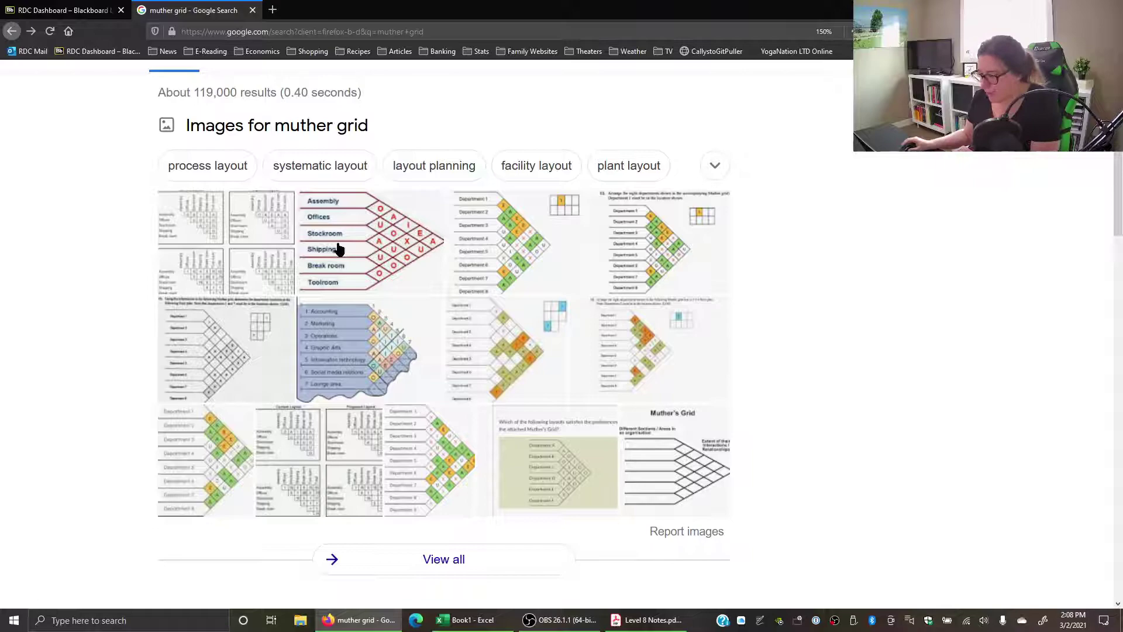
{"action": "scroll", "coordinate": [968, 442], "scroll_direction": "down", "scroll_amount": 8}
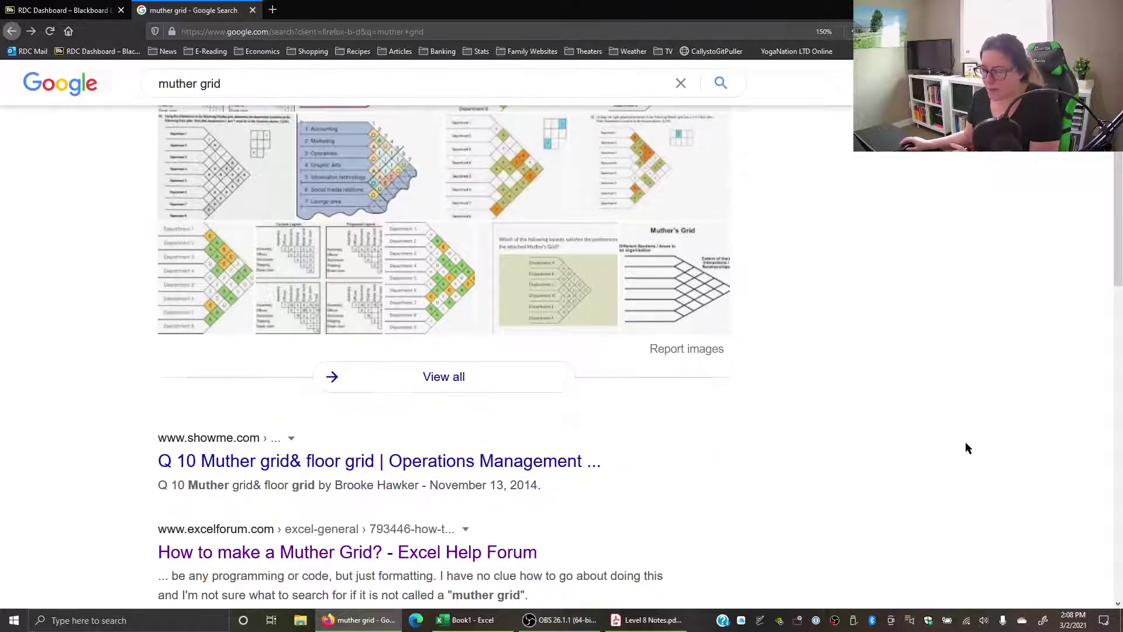
{"action": "scroll", "coordinate": [954, 443], "scroll_direction": "up", "scroll_amount": 1}
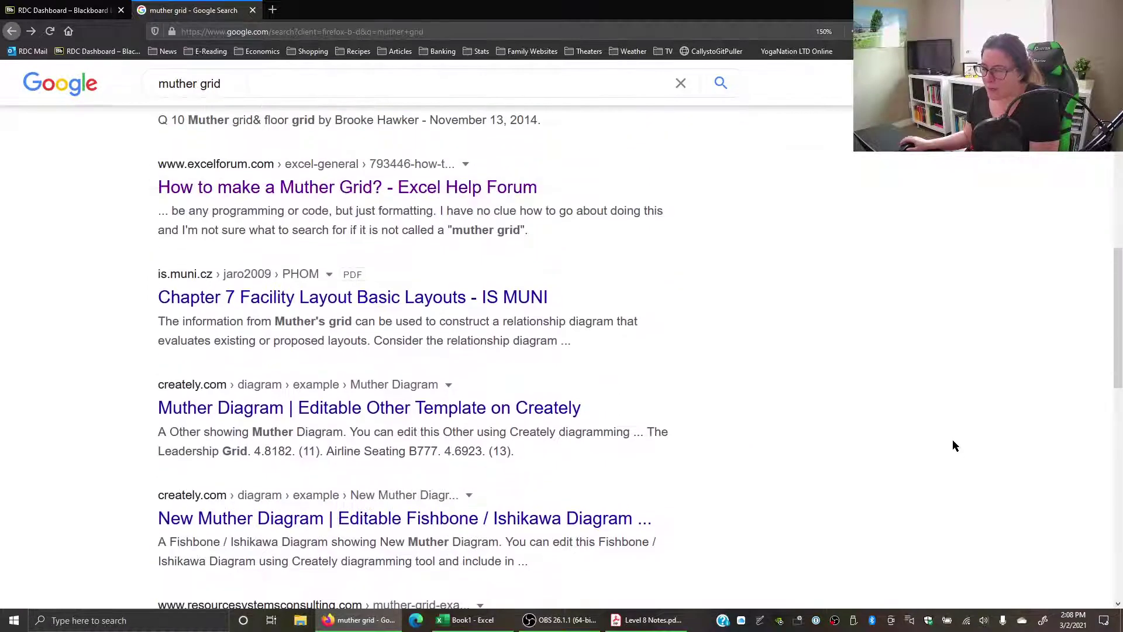
{"action": "scroll", "coordinate": [952, 443], "scroll_direction": "down", "scroll_amount": 2}
{"action": "scroll", "coordinate": [952, 446], "scroll_direction": "down", "scroll_amount": 3}
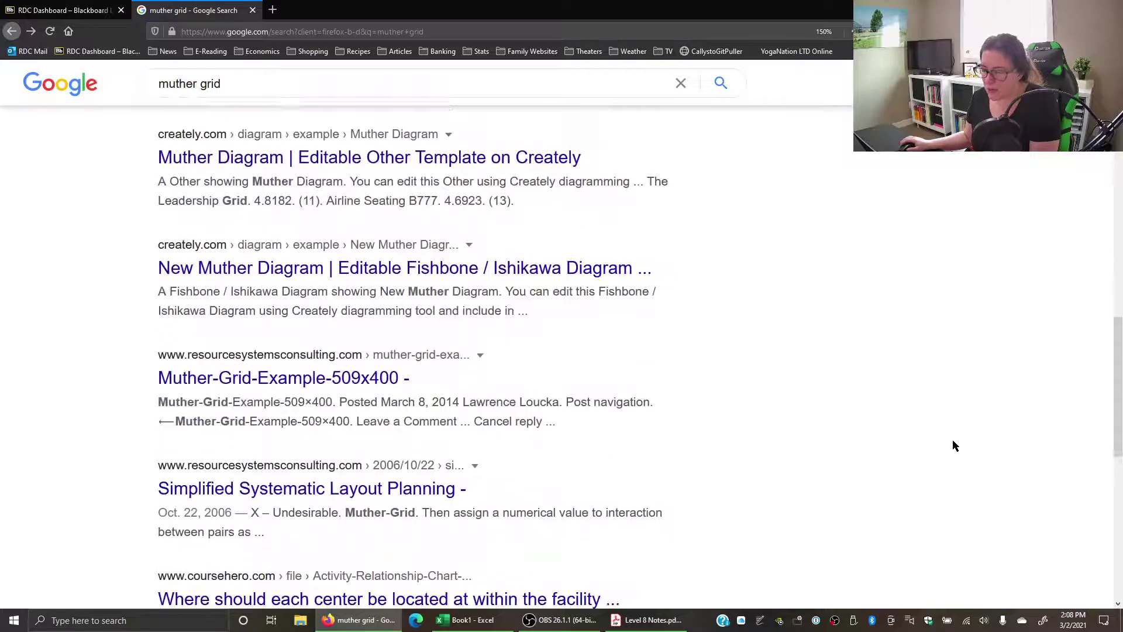
{"action": "scroll", "coordinate": [953, 444], "scroll_direction": "up", "scroll_amount": 2}
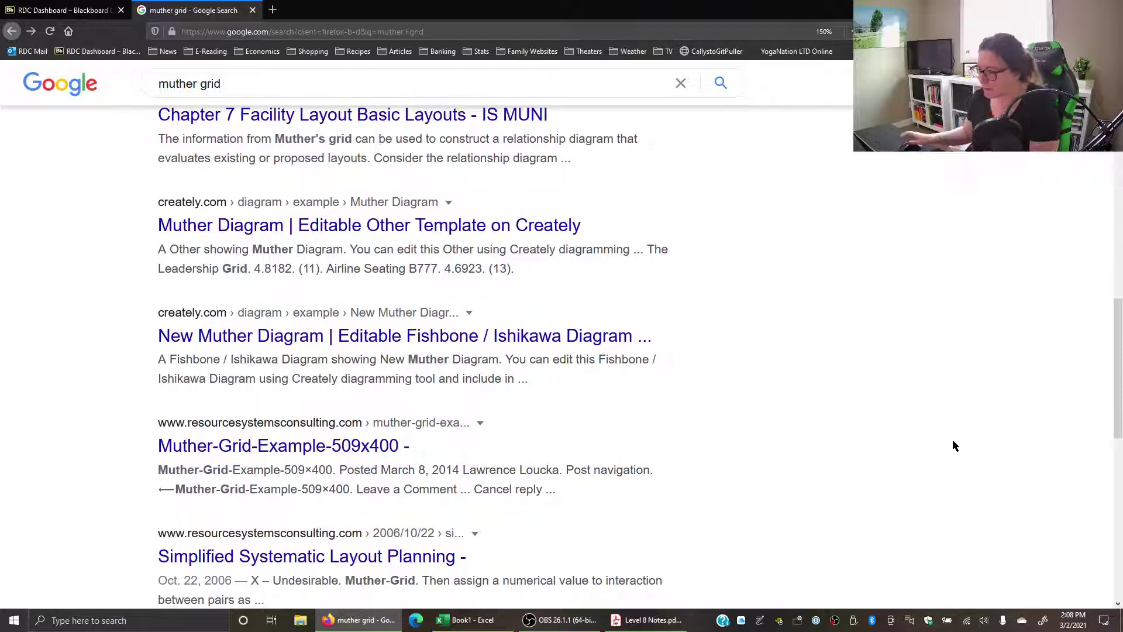
{"action": "scroll", "coordinate": [939, 373], "scroll_direction": "up", "scroll_amount": 3}
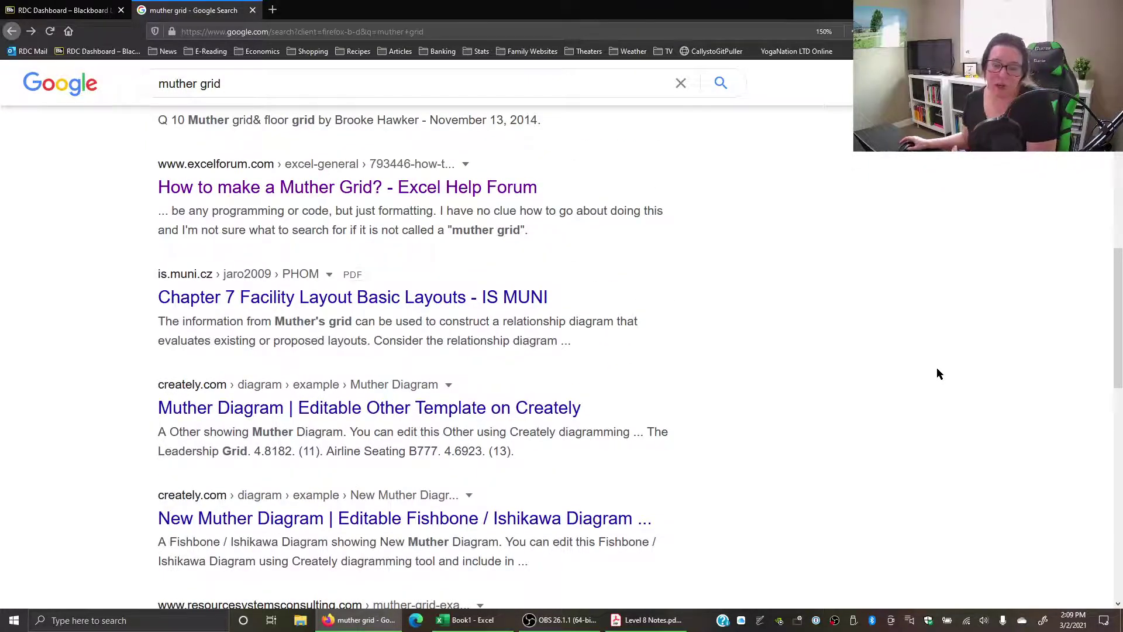
- Bring the Book1 Excel window to the front and maximize it
{"action": "left_click", "coordinate": [465, 620]}
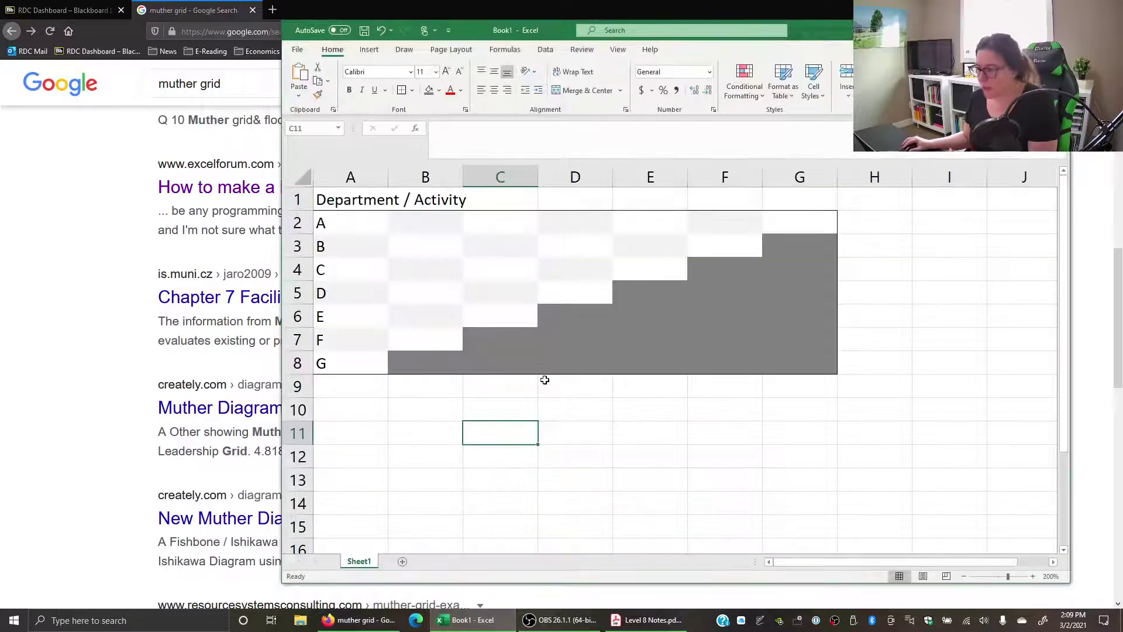
{"action": "left_click_drag", "start_coordinate": [832, 31], "coordinate": [800, 32]}
{"action": "double_click", "coordinate": [800, 33]}
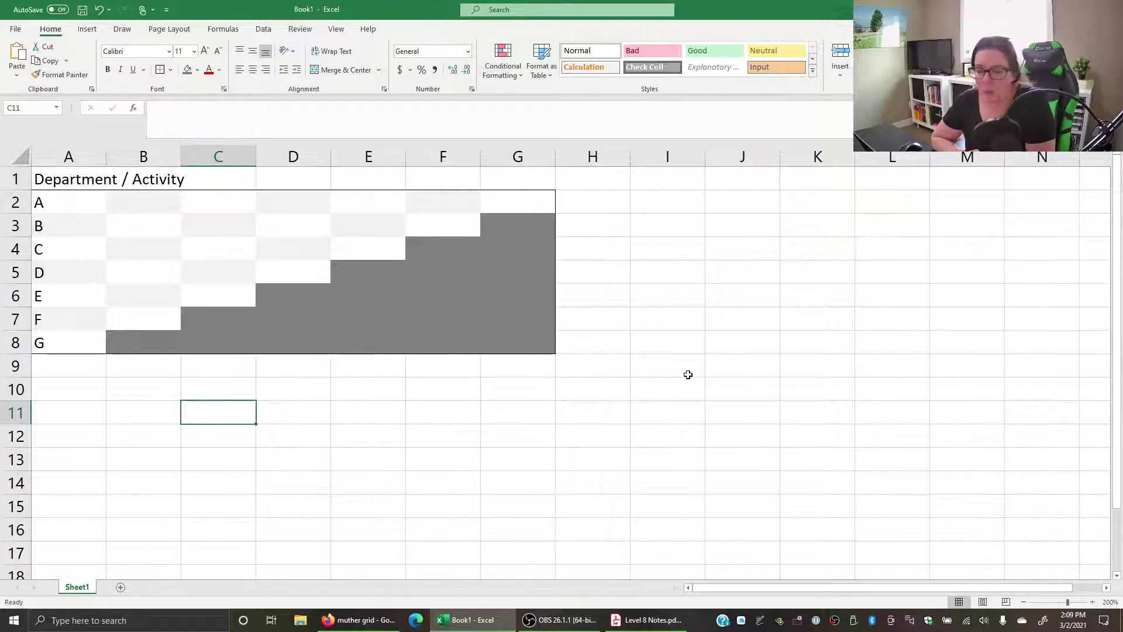
- Trace the staircase from department D in A5 diagonally through B4 and C3 to D2
{"action": "left_click", "coordinate": [86, 229]}
{"action": "left_click", "coordinate": [145, 206]}
{"action": "left_click_drag", "start_coordinate": [86, 232], "coordinate": [133, 203]}
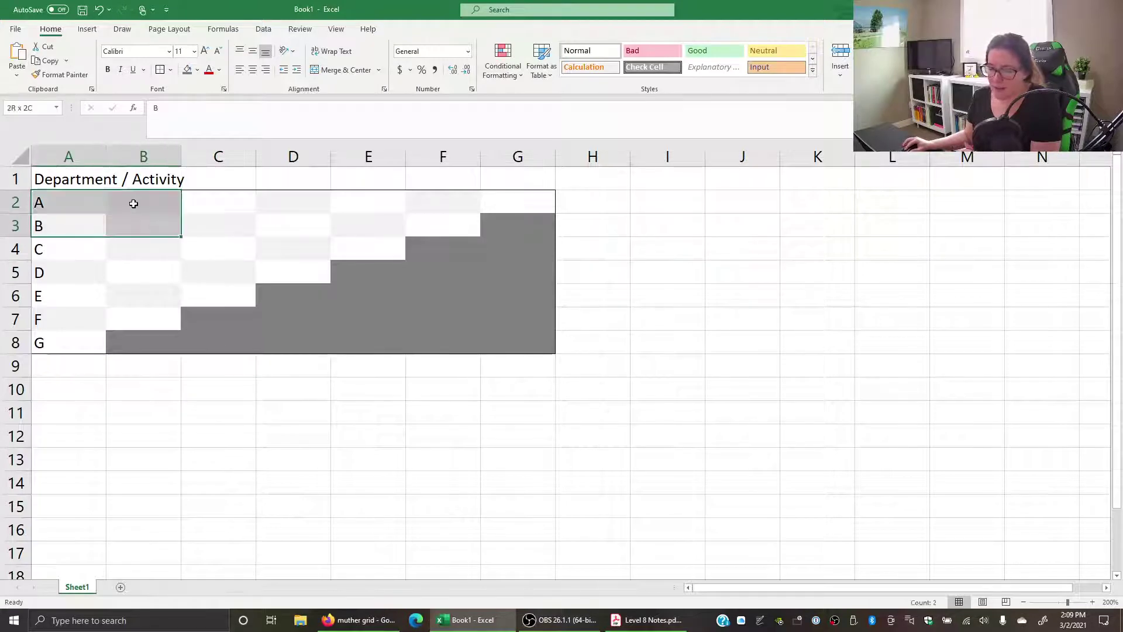
{"action": "left_click", "coordinate": [133, 203]}
{"action": "left_click", "coordinate": [69, 226]}
{"action": "left_click", "coordinate": [56, 276]}
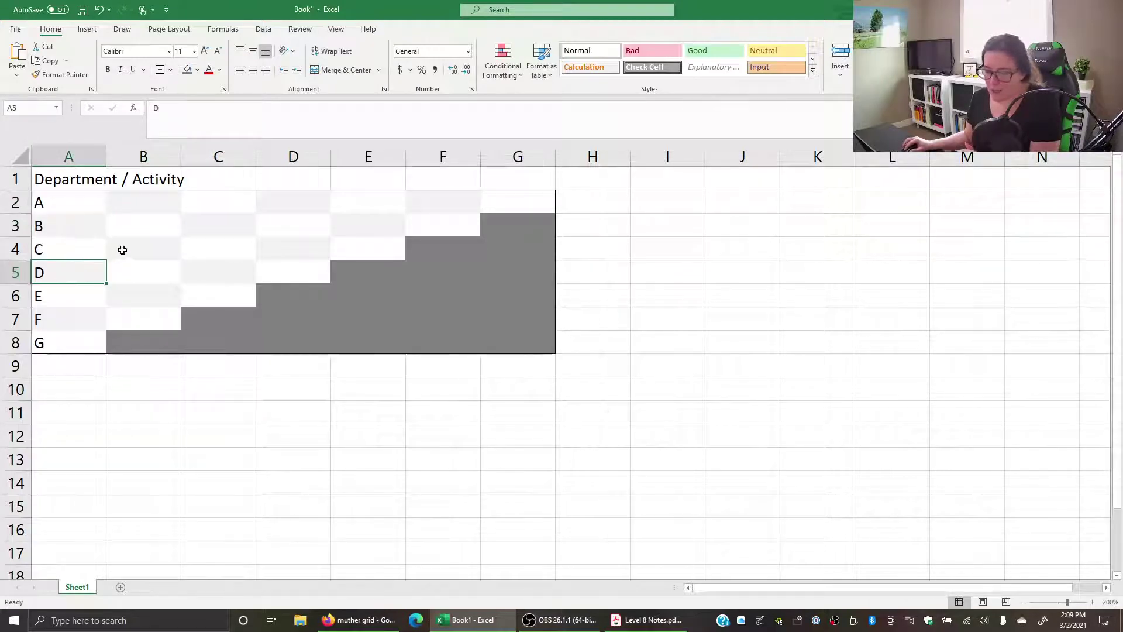
{"action": "left_click", "coordinate": [122, 250]}
{"action": "left_click", "coordinate": [216, 224]}
{"action": "left_click", "coordinate": [290, 198]}
{"action": "left_click", "coordinate": [91, 276]}
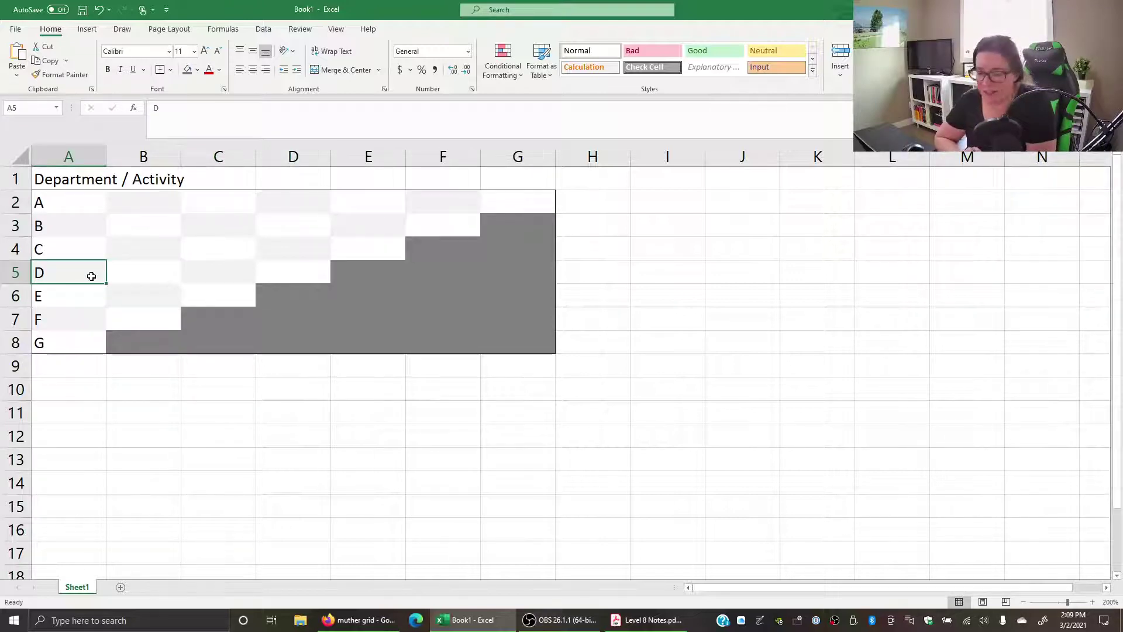
- Point out departments A, B, D and C and their grid cells B3 and C2
{"action": "left_click", "coordinate": [58, 212]}
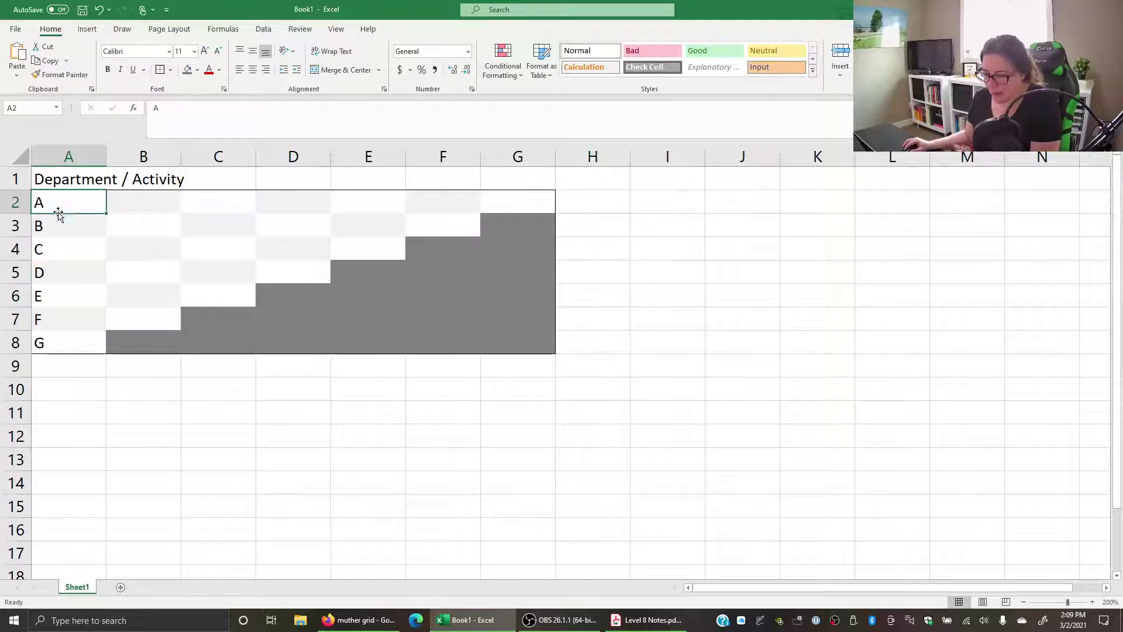
{"action": "left_click", "coordinate": [59, 225]}
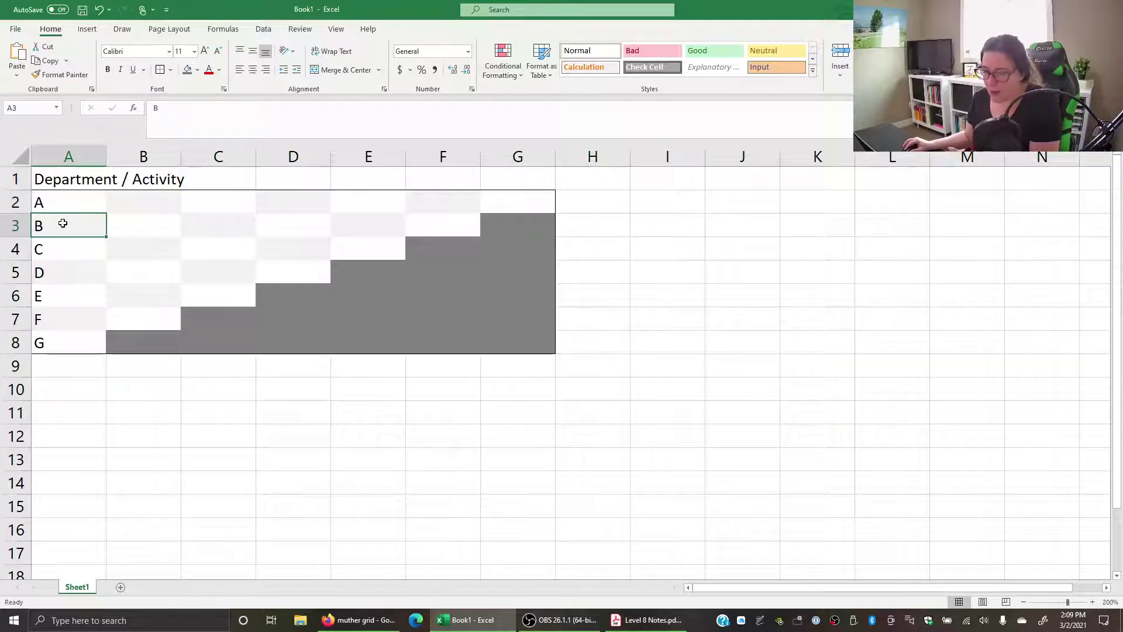
{"action": "left_click", "coordinate": [62, 276]}
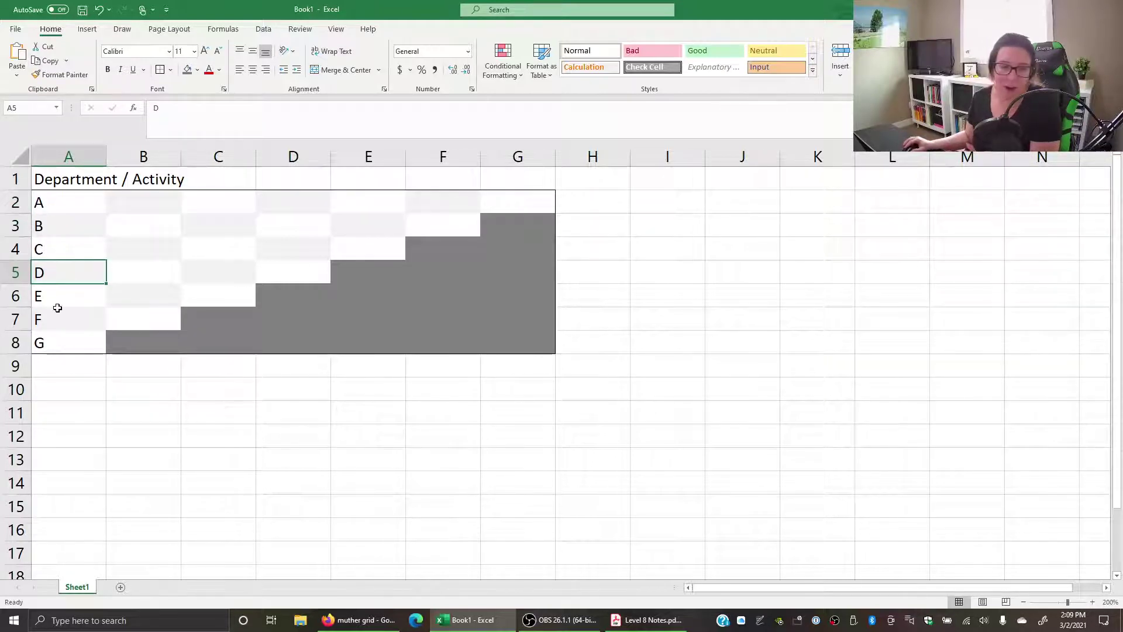
{"action": "left_click", "coordinate": [73, 248]}
{"action": "left_click", "coordinate": [117, 226]}
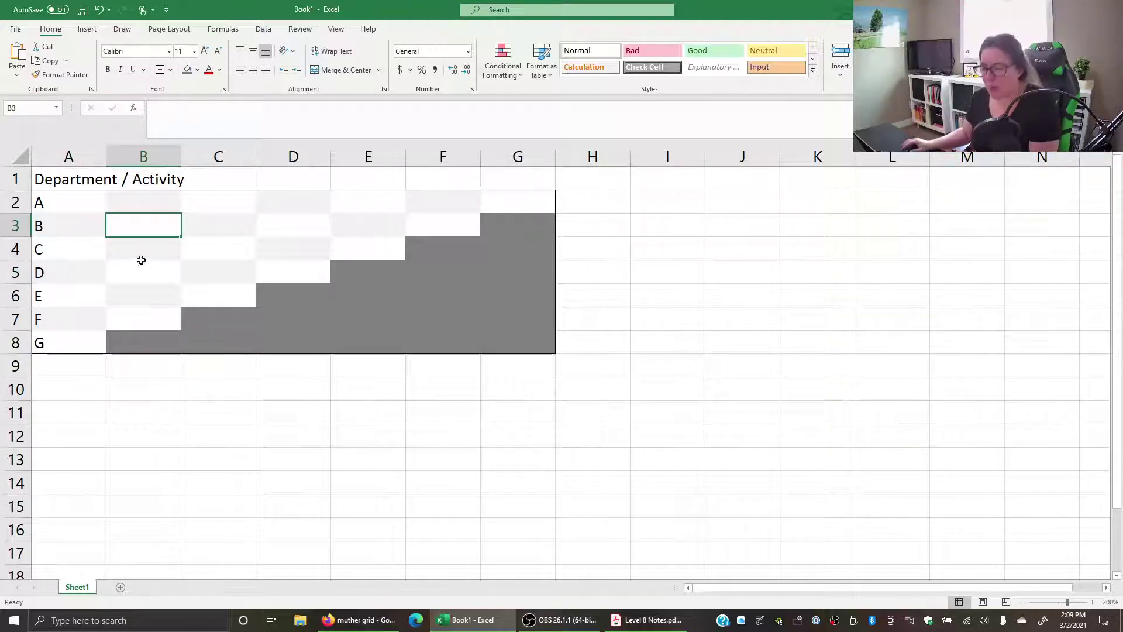
{"action": "left_click", "coordinate": [226, 200]}
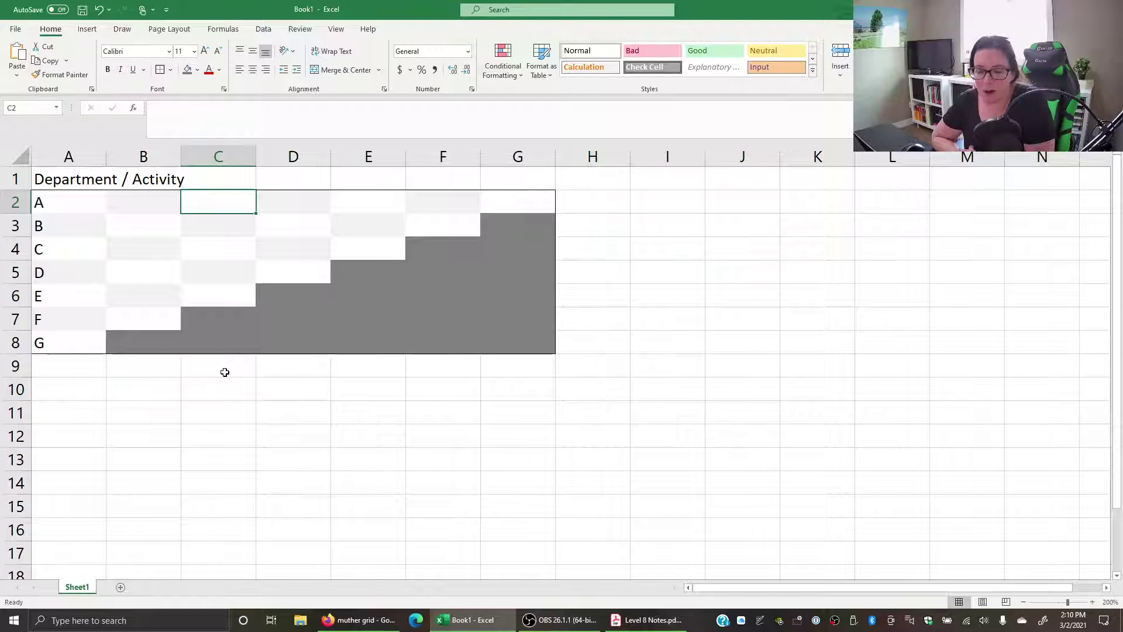
- Rename departments A, D and E to Sales, Painting and Drying
{"action": "left_click", "coordinate": [62, 202]}
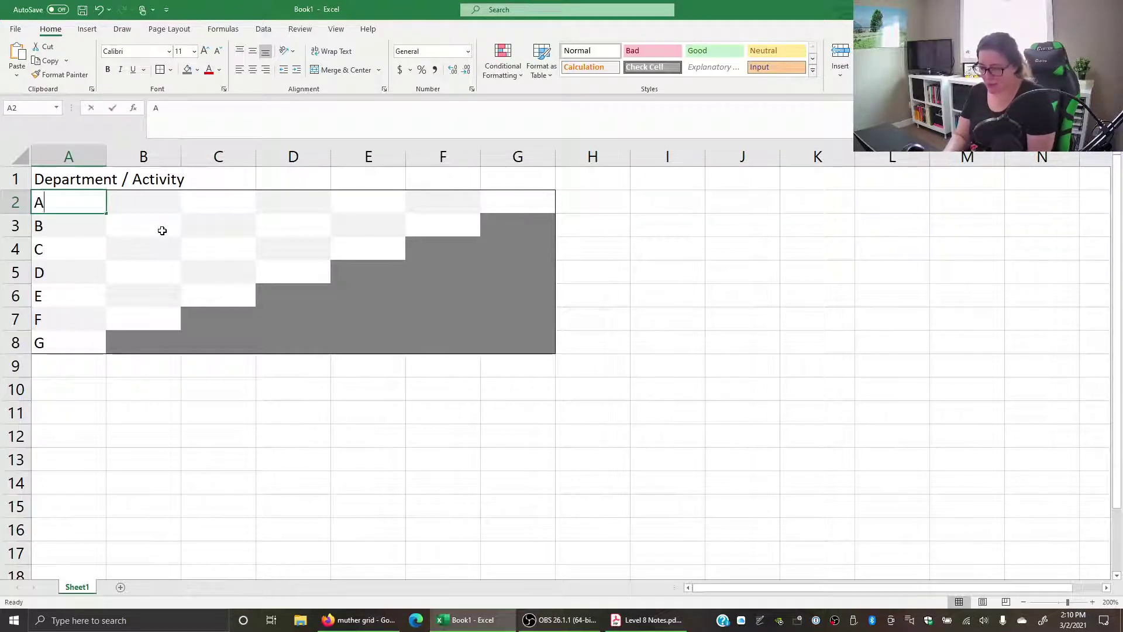
{"action": "type", "text": "Sales"}
{"action": "key", "text": "Return"}
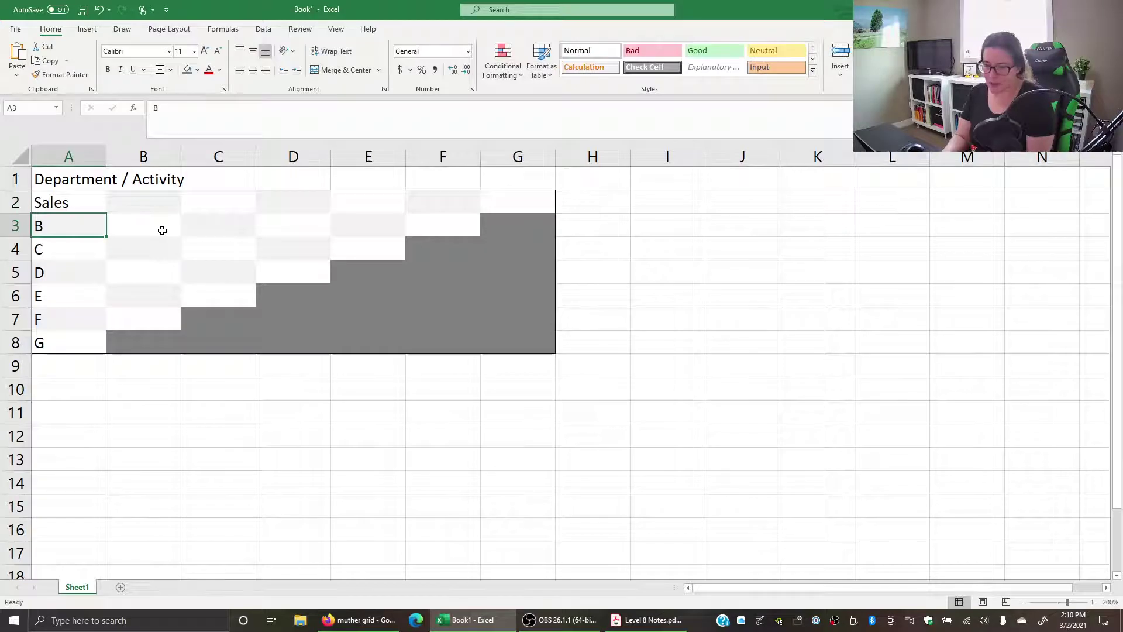
{"action": "key", "text": "Down"}
{"action": "key", "text": "Down"}
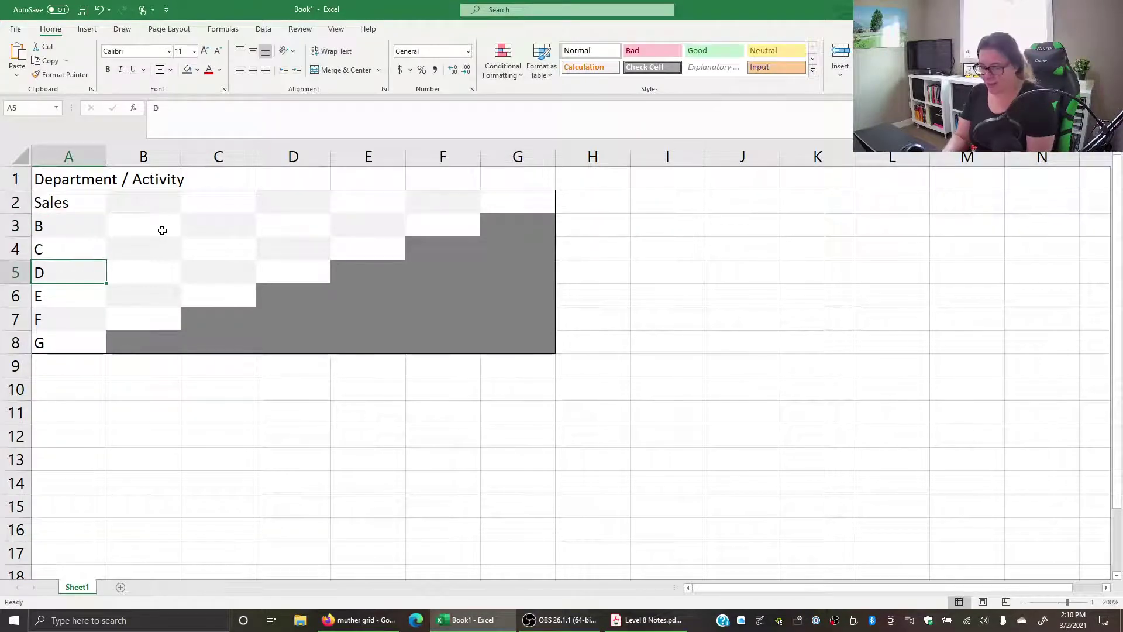
{"action": "type", "text": "Painting"}
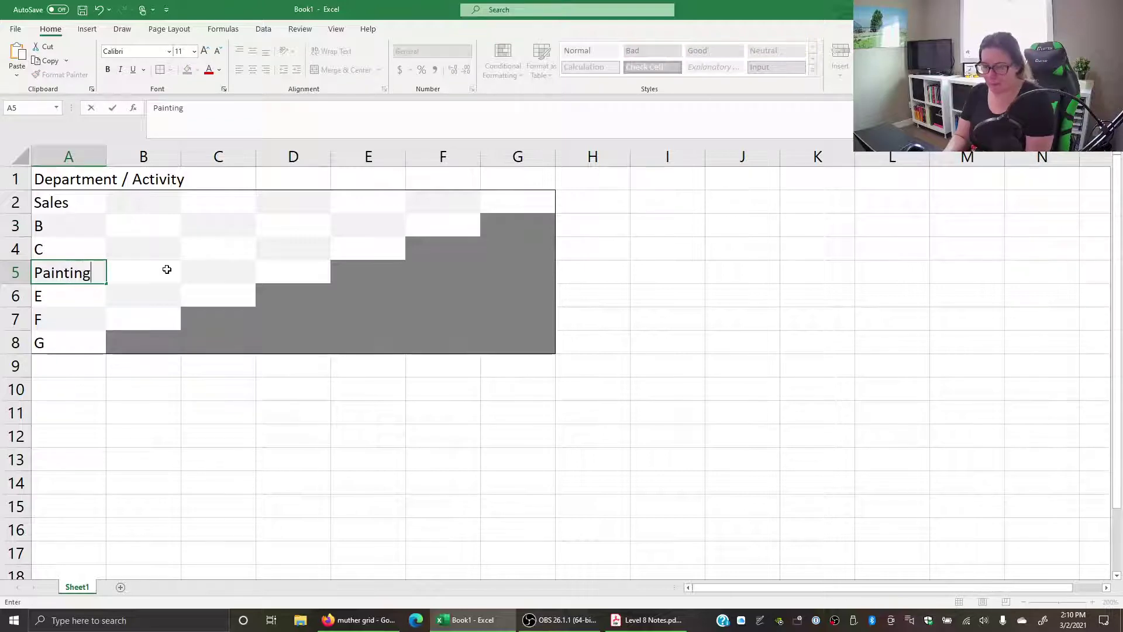
{"action": "key", "text": "Return"}
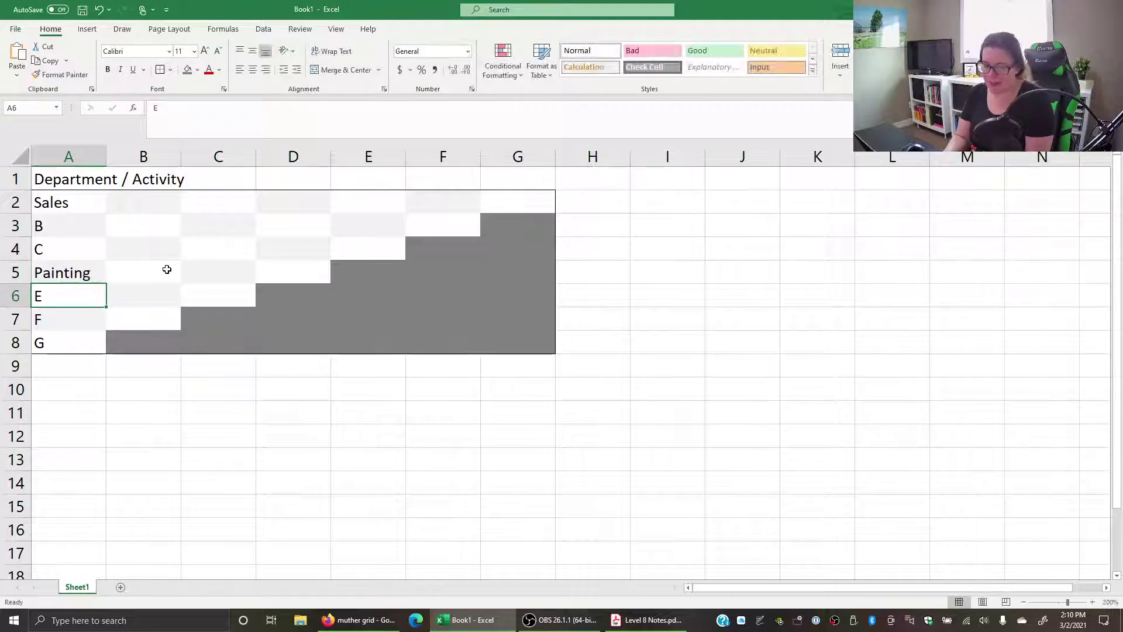
{"action": "type", "text": "Drying"}
{"action": "key", "text": "Return"}
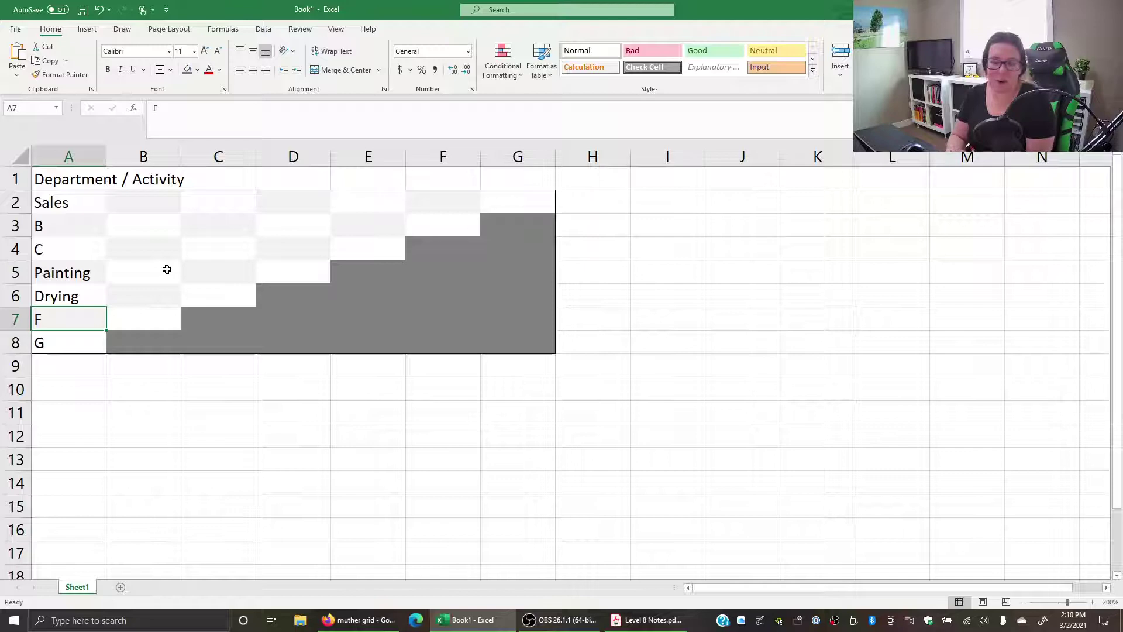
- Trace the Painting diagonal from A5 through B4 and C3 to D2, where it meets Sales
{"action": "left_click", "coordinate": [90, 205]}
{"action": "left_click", "coordinate": [132, 203]}
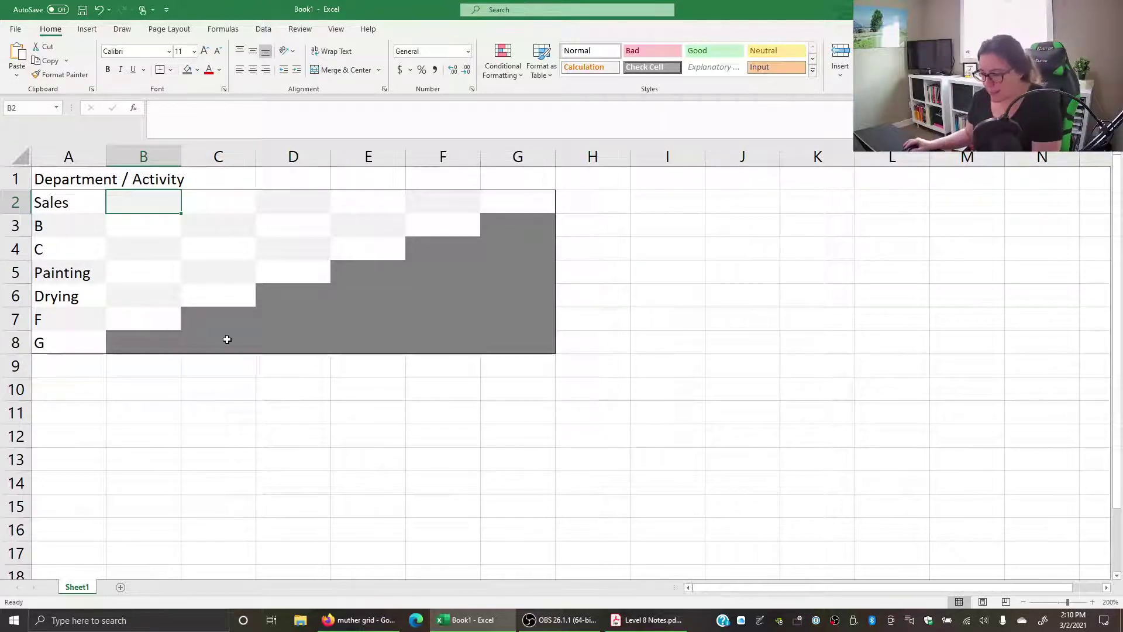
{"action": "left_click", "coordinate": [82, 273]}
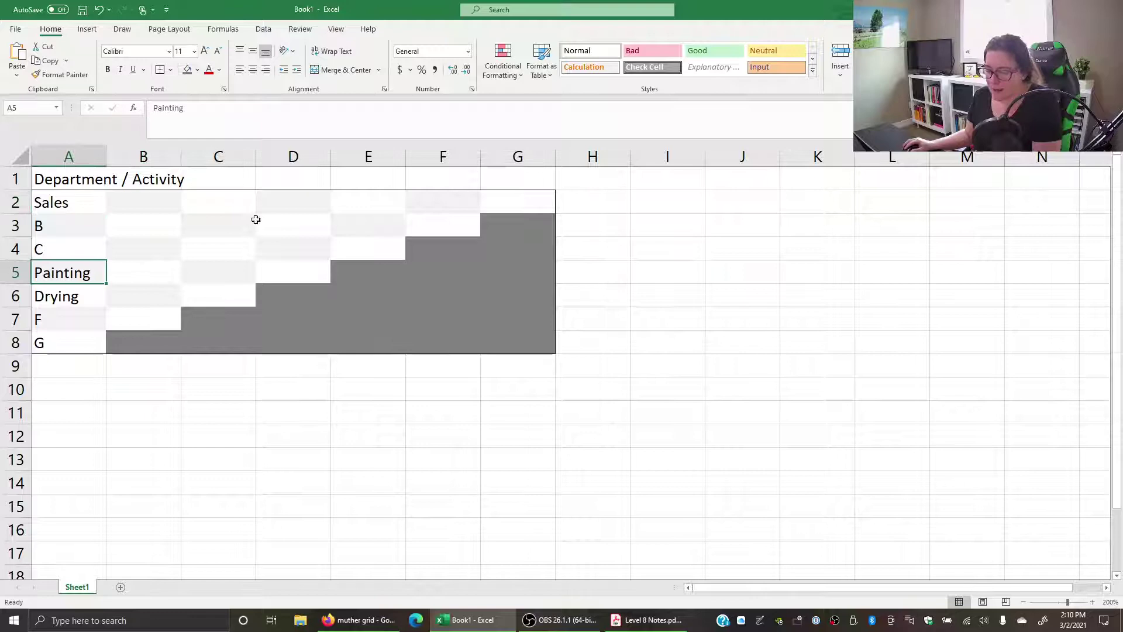
{"action": "left_click", "coordinate": [303, 195]}
{"action": "left_click", "coordinate": [82, 273]}
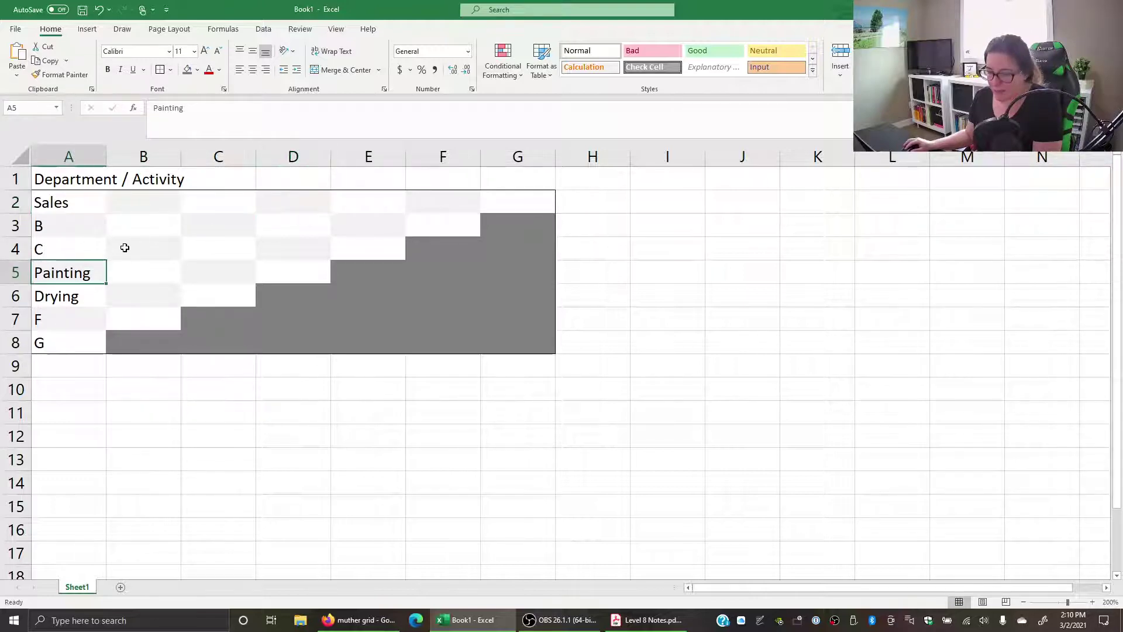
{"action": "left_click", "coordinate": [130, 246]}
{"action": "left_click", "coordinate": [233, 221]}
{"action": "left_click", "coordinate": [298, 198]}
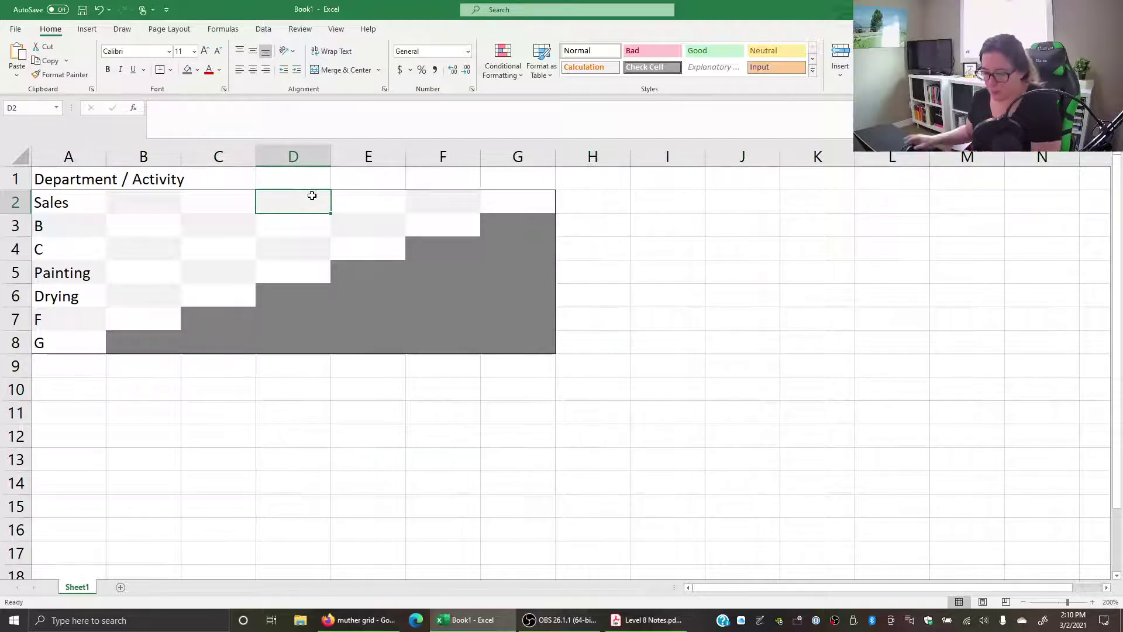
- Enter a centred X rating in D2 for Sales–Painting
{"action": "left_click_drag", "start_coordinate": [86, 203], "coordinate": [280, 206]}
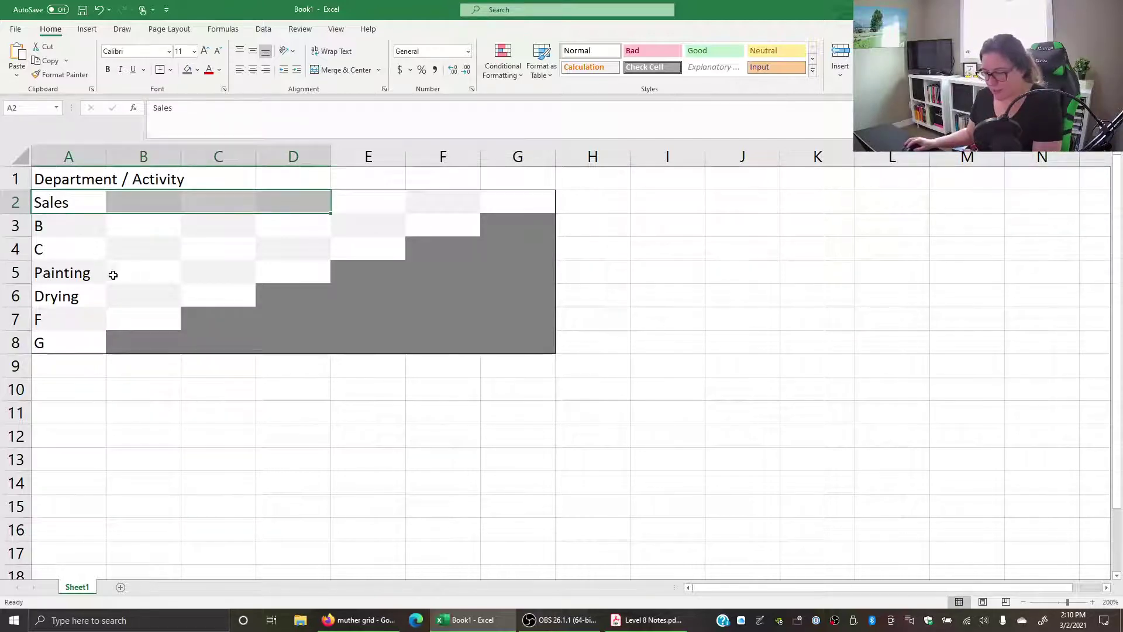
{"action": "left_click", "coordinate": [246, 226]}
{"action": "left_click", "coordinate": [150, 253]}
{"action": "left_click", "coordinate": [64, 282]}
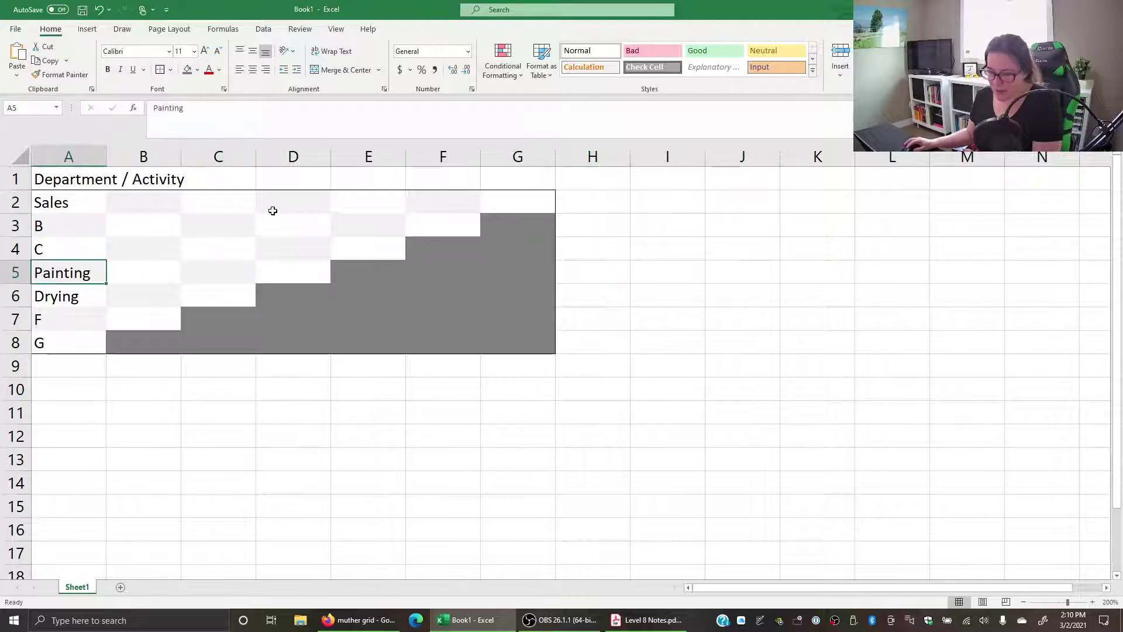
{"action": "left_click", "coordinate": [296, 201]}
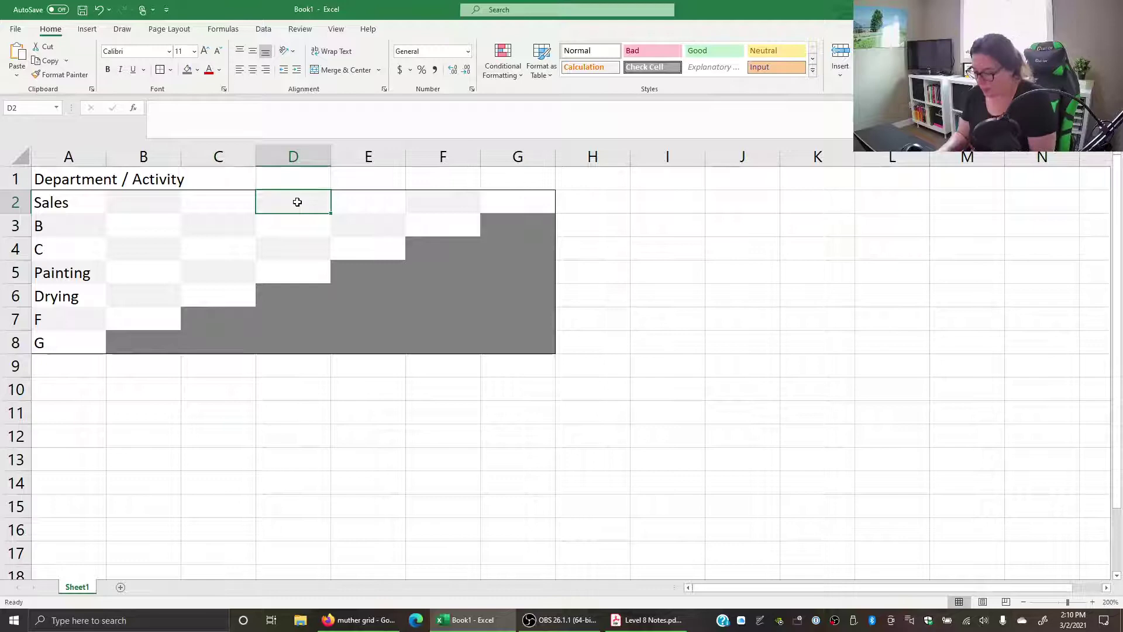
{"action": "type", "text": "X"}
{"action": "key", "text": "Return"}
{"action": "left_click", "coordinate": [299, 201]}
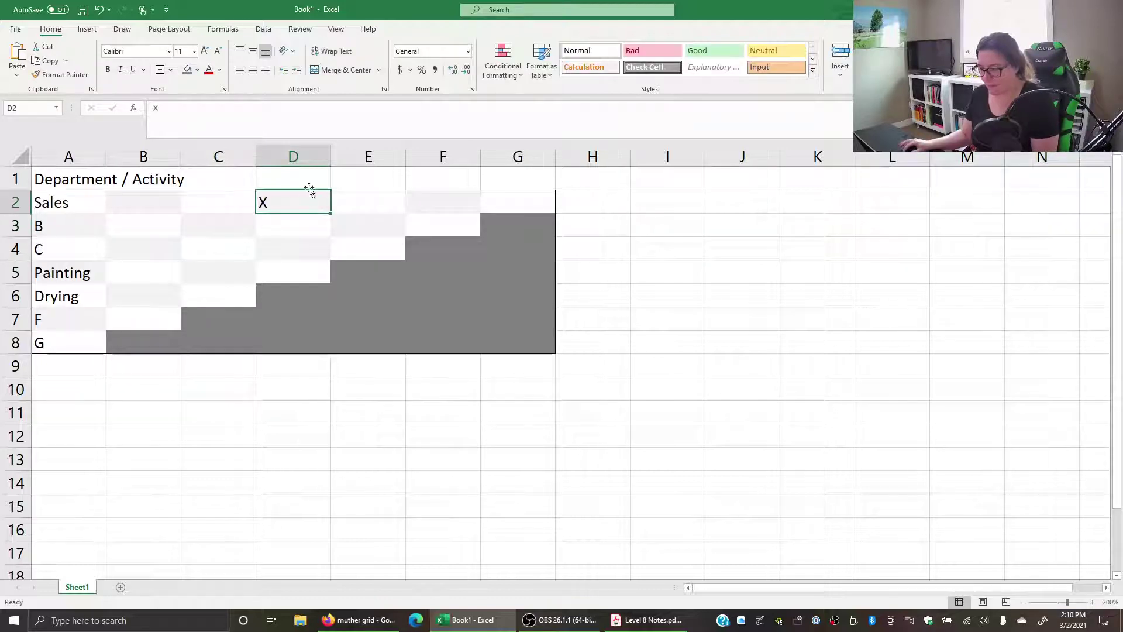
{"action": "left_click", "coordinate": [257, 79]}
{"action": "left_click", "coordinate": [202, 418]}
- Enter a centred A rating in B5 for Painting–Drying
{"action": "left_click", "coordinate": [130, 268]}
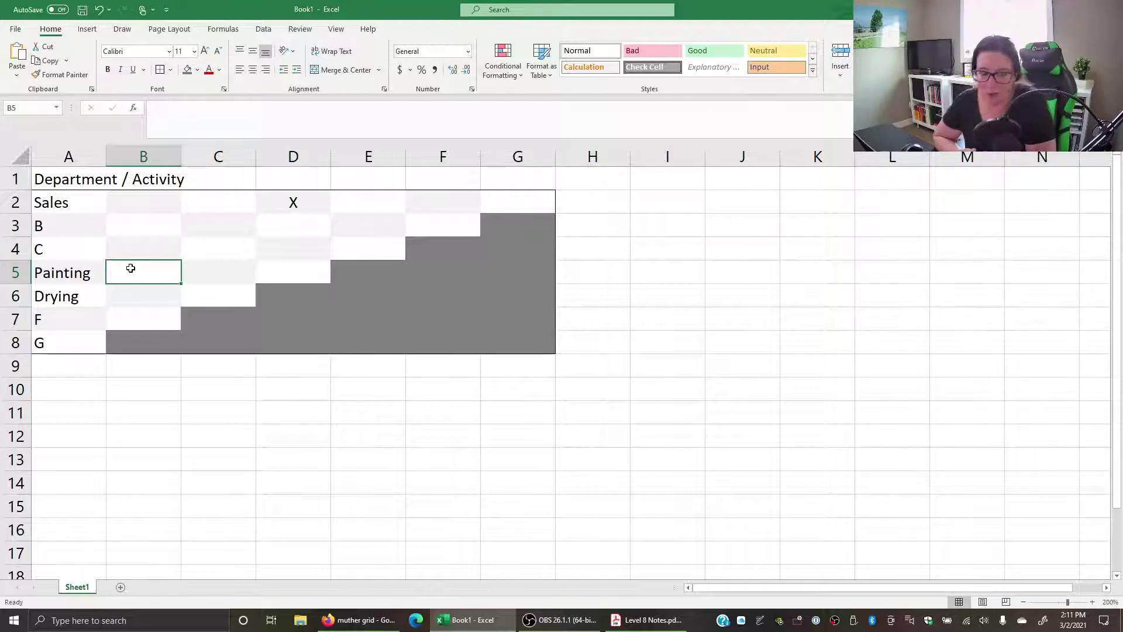
{"action": "type", "text": "A"}
{"action": "key", "text": "Return"}
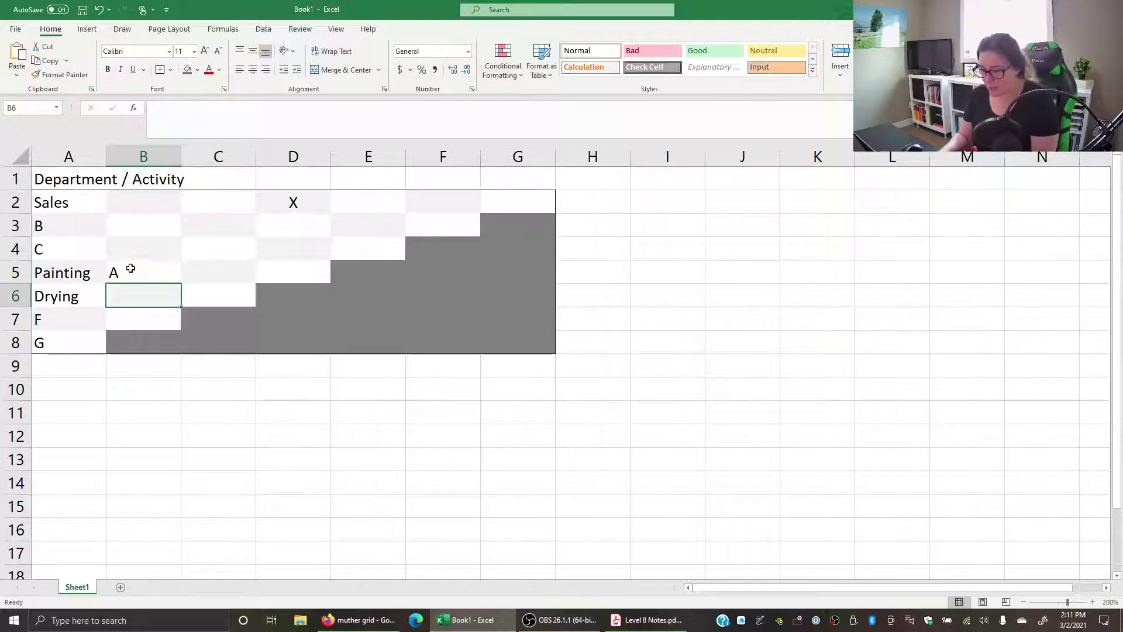
{"action": "left_click", "coordinate": [131, 270]}
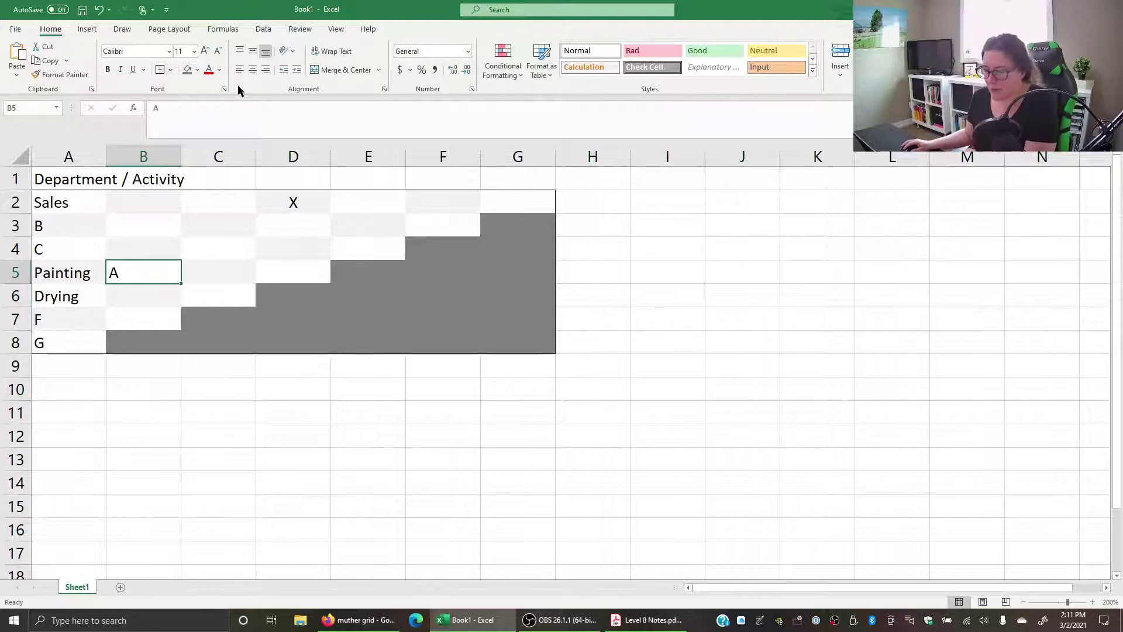
{"action": "left_click", "coordinate": [251, 70]}
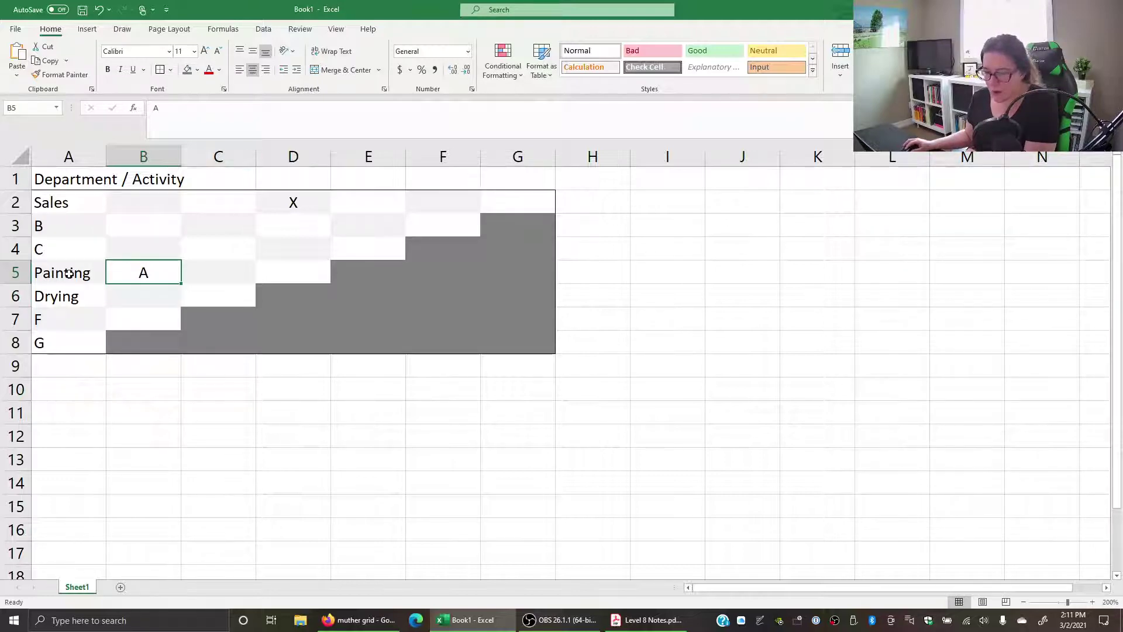
- Trace the Painting row to the A rating and Drying, then return to the muther grid search results
{"action": "left_click_drag", "start_coordinate": [69, 274], "coordinate": [143, 271]}
{"action": "left_click", "coordinate": [93, 295]}
{"action": "left_click", "coordinate": [143, 271]}
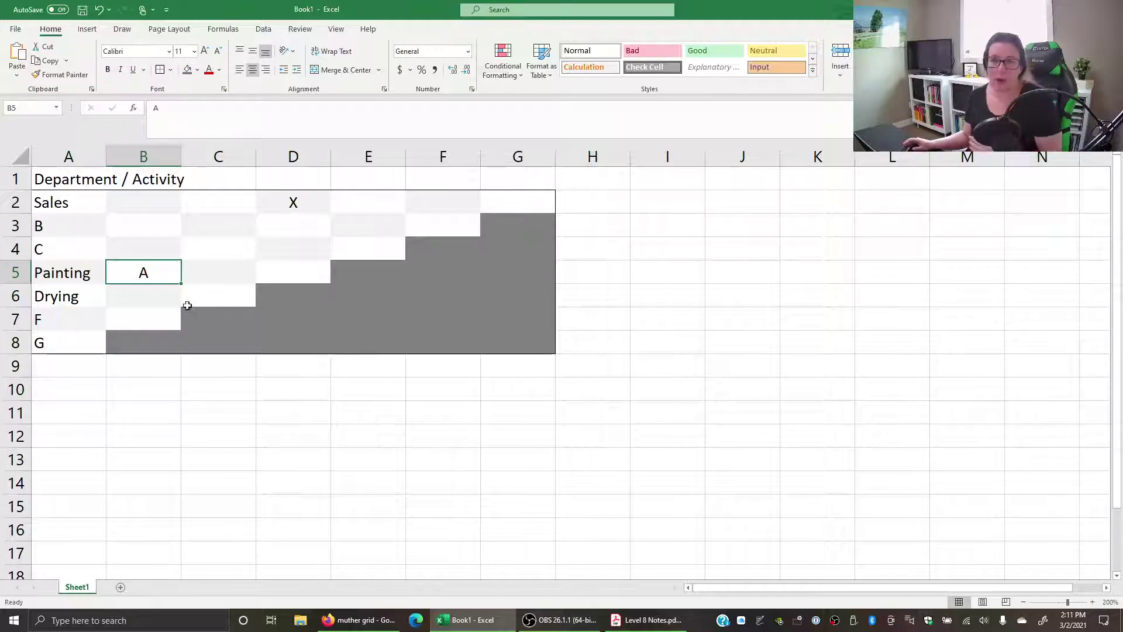
{"action": "left_click", "coordinate": [358, 620]}
- Review the muther grid image examples, then return to the Excel workbook
{"action": "scroll", "coordinate": [245, 207], "scroll_direction": "up", "scroll_amount": 5}
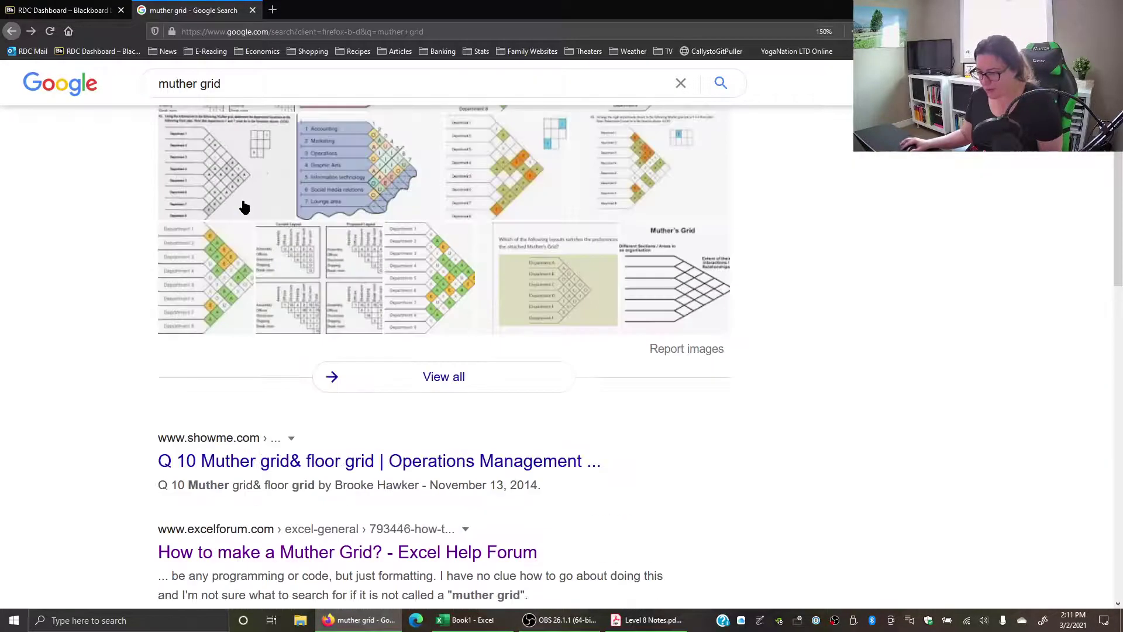
{"action": "scroll", "coordinate": [245, 207], "scroll_direction": "up", "scroll_amount": 3}
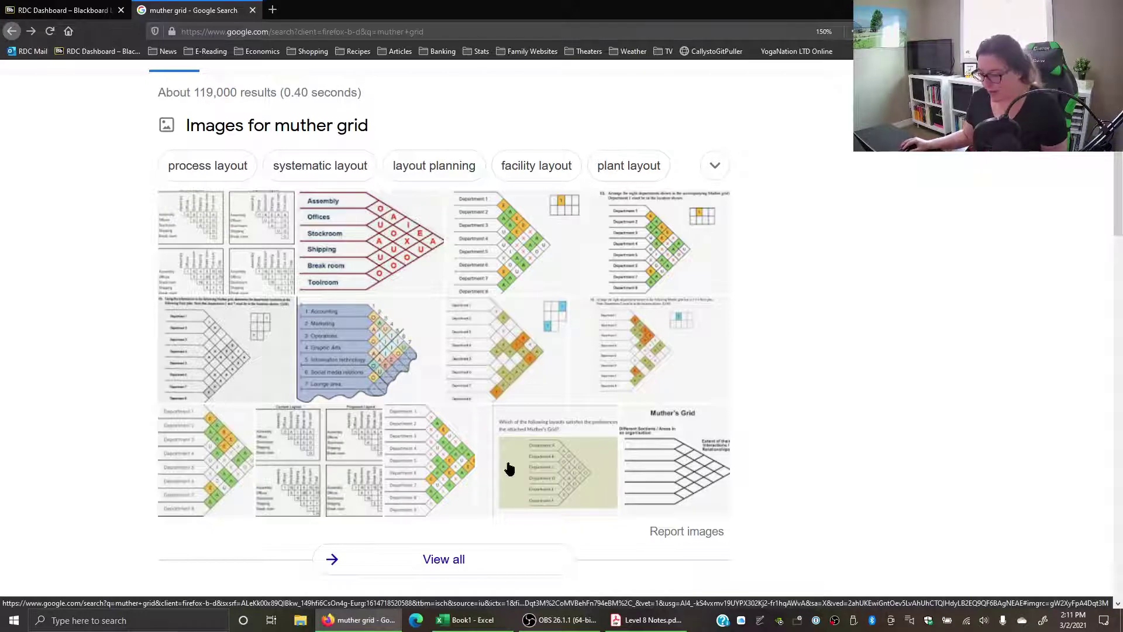
{"action": "left_click", "coordinate": [465, 620]}
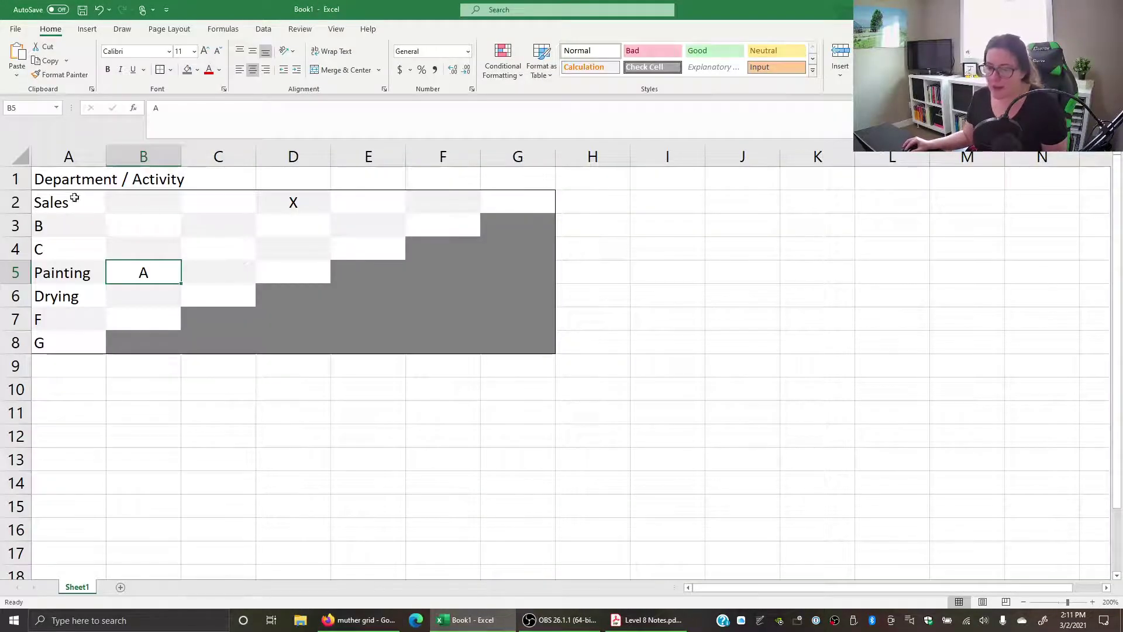
{"action": "left_click_drag", "start_coordinate": [75, 199], "coordinate": [288, 203]}
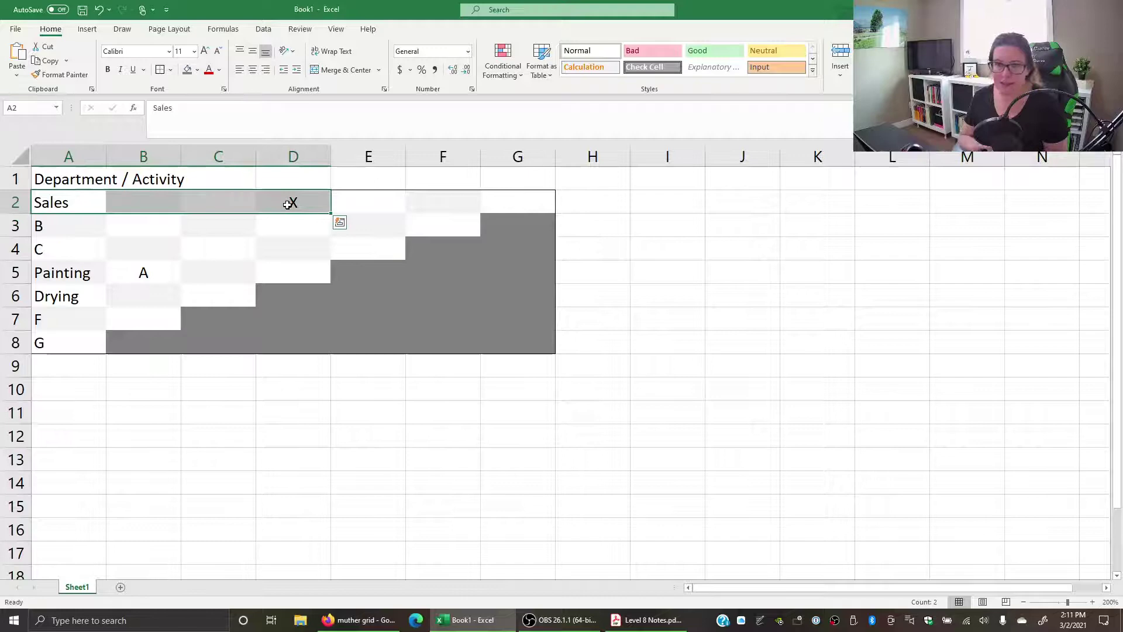
{"action": "left_click", "coordinate": [290, 203]}
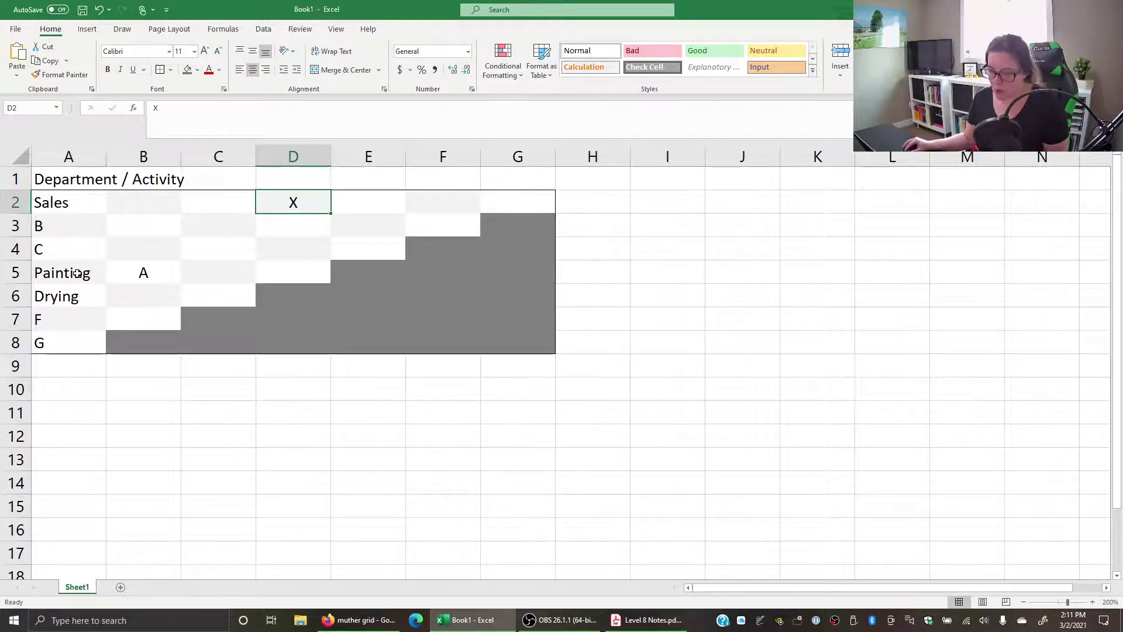
{"action": "left_click_drag", "start_coordinate": [73, 197], "coordinate": [291, 202]}
{"action": "left_click", "coordinate": [292, 202]}
{"action": "left_click", "coordinate": [225, 224]}
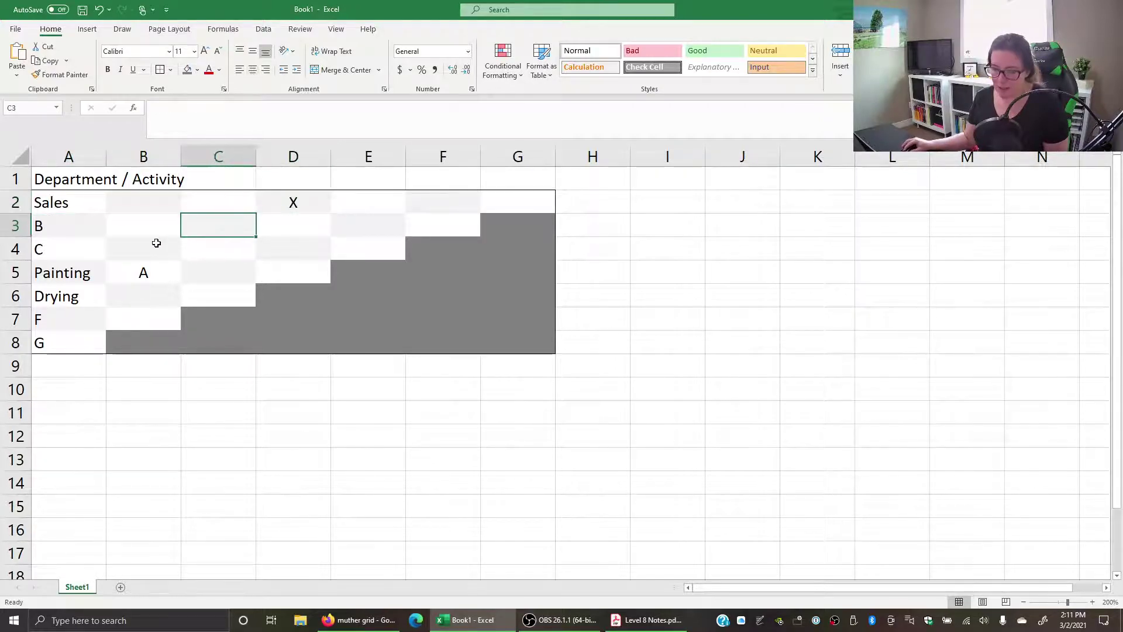
{"action": "left_click", "coordinate": [151, 256]}
{"action": "left_click", "coordinate": [78, 269]}
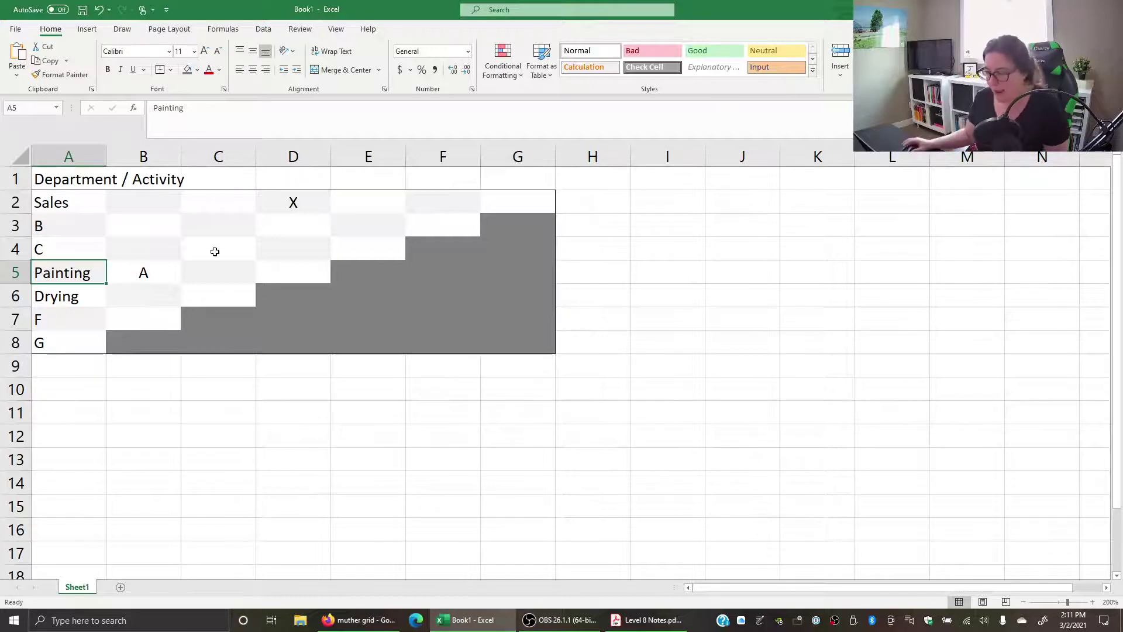
{"action": "left_click", "coordinate": [263, 205]}
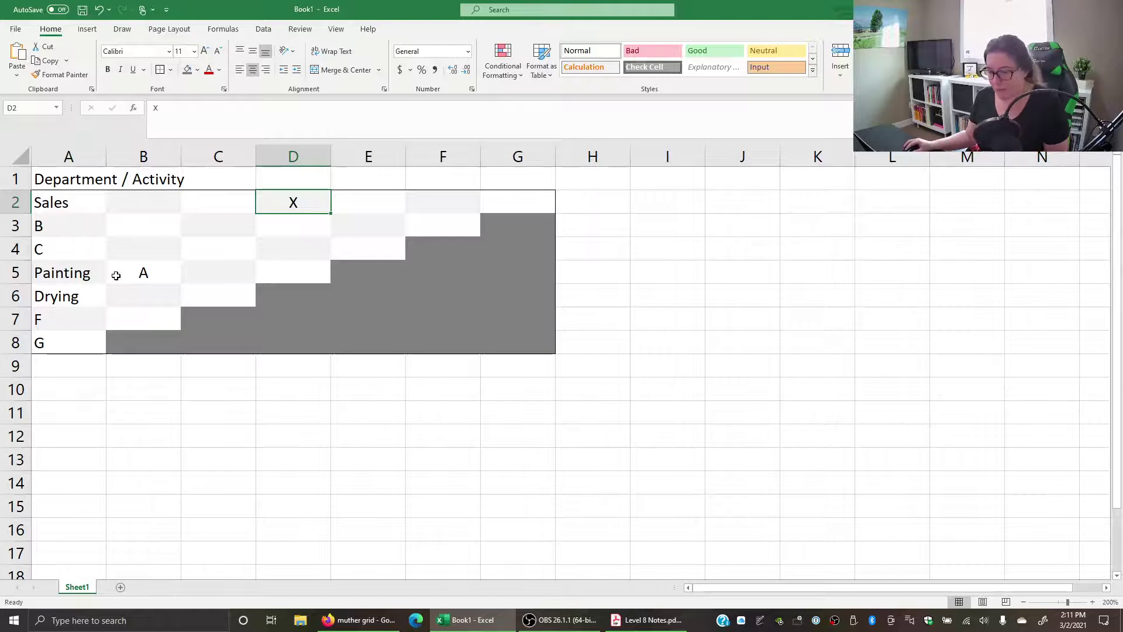
{"action": "left_click", "coordinate": [86, 270]}
{"action": "key", "text": "Down"}
{"action": "key", "text": "Right"}
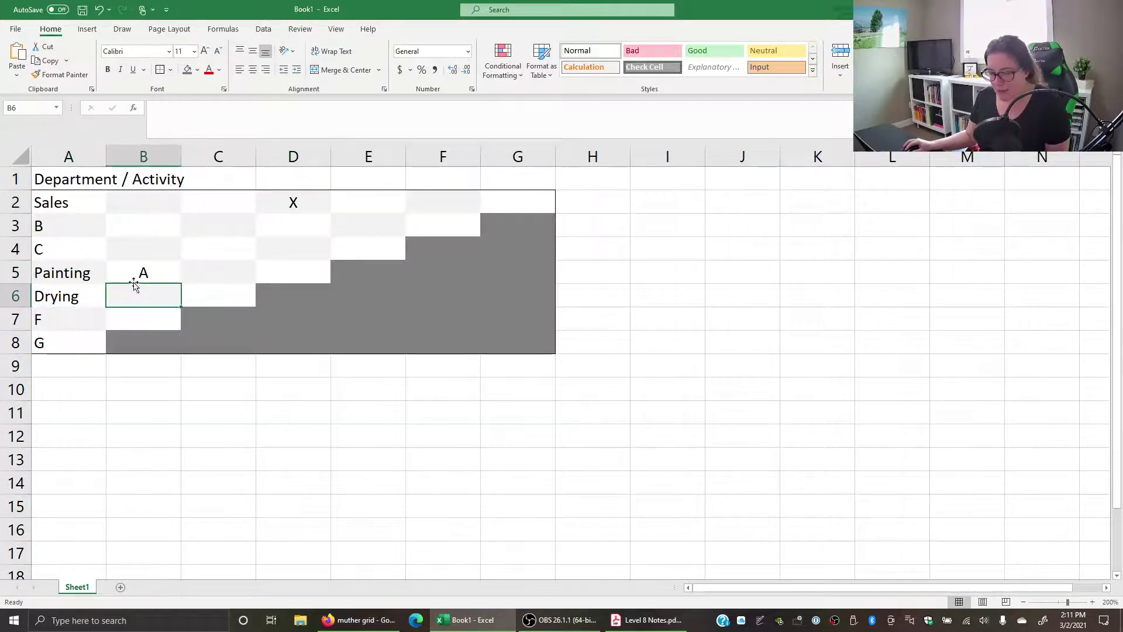
{"action": "key", "text": "Up"}
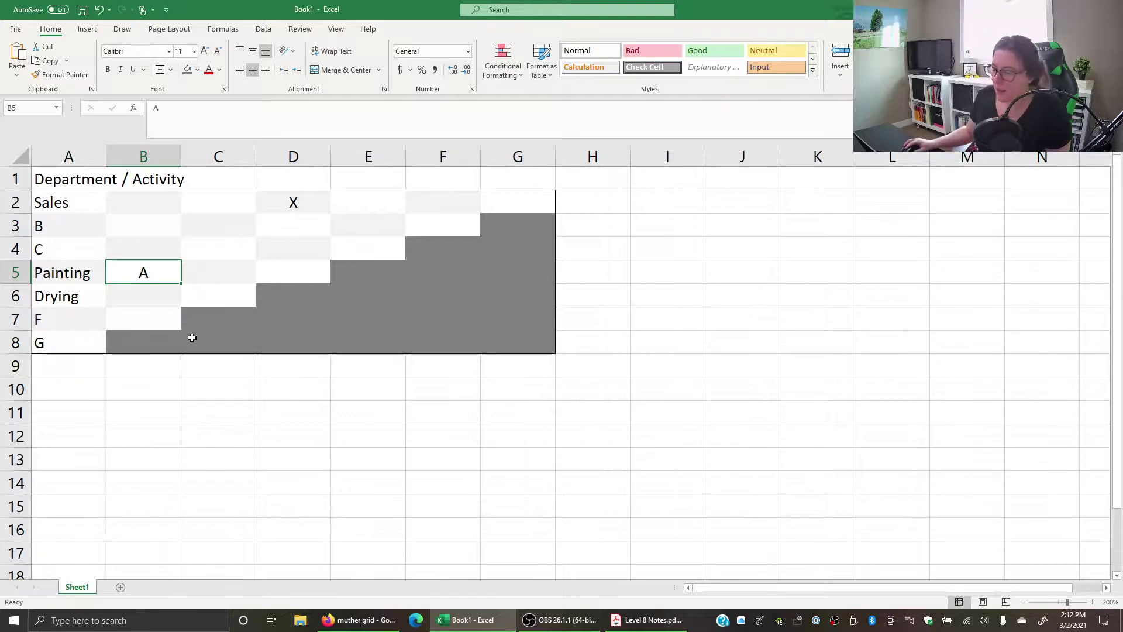
{"action": "left_click_drag", "start_coordinate": [176, 340], "coordinate": [544, 341]}
{"action": "left_click_drag", "start_coordinate": [524, 218], "coordinate": [518, 346]}
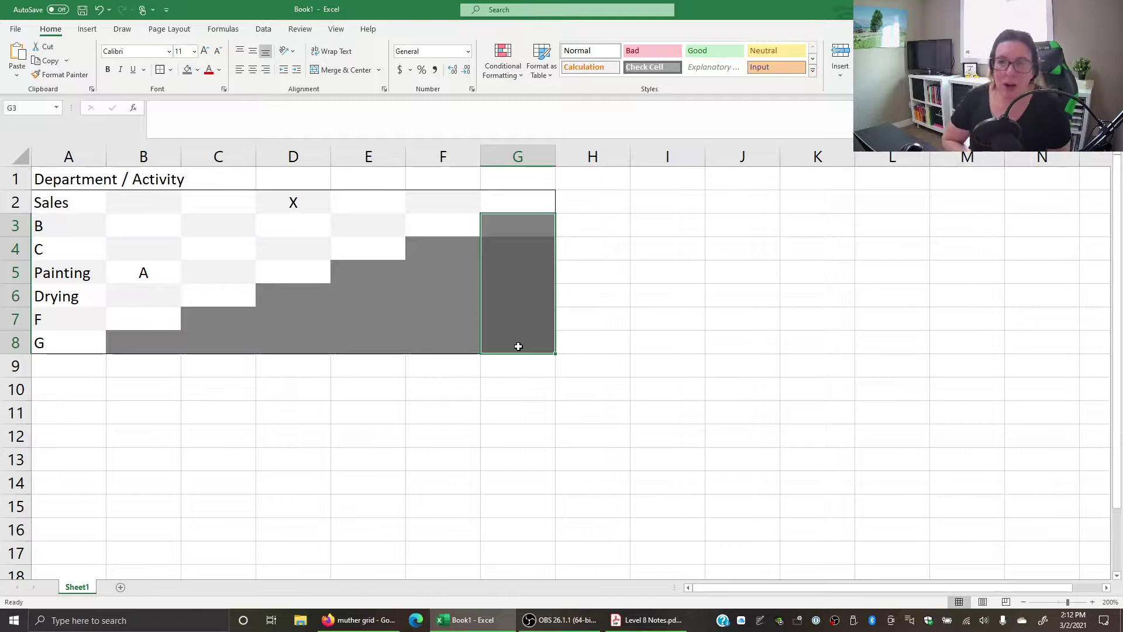